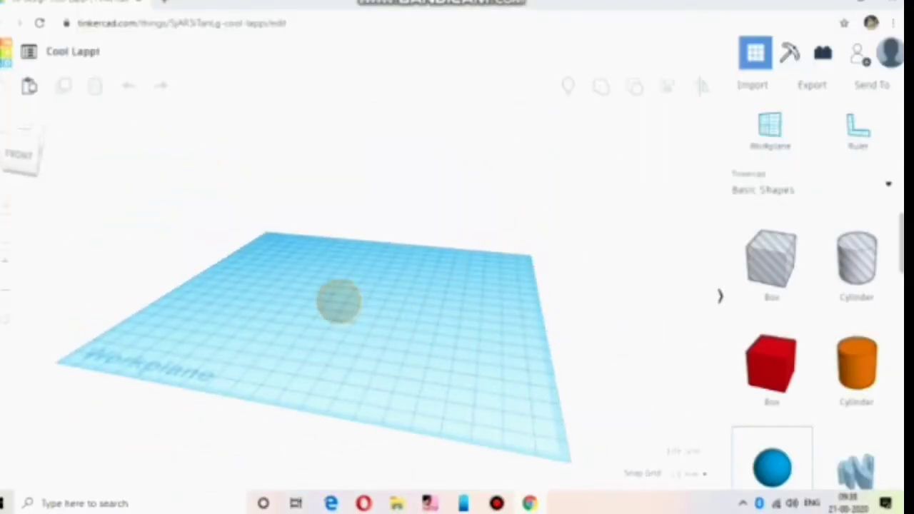
# Place a sphere on the workplane and stretch it into a long, narrow ellipsoid
pyautogui.click(341, 313)
pyautogui.moveTo(347, 312); pyautogui.dragTo(387, 251)
pyautogui.moveTo(333, 329); pyautogui.dragTo(285, 398)
# Enlarge the workplane with a custom grid in millimetres, 1000 mm wide
pyautogui.click(682, 451)
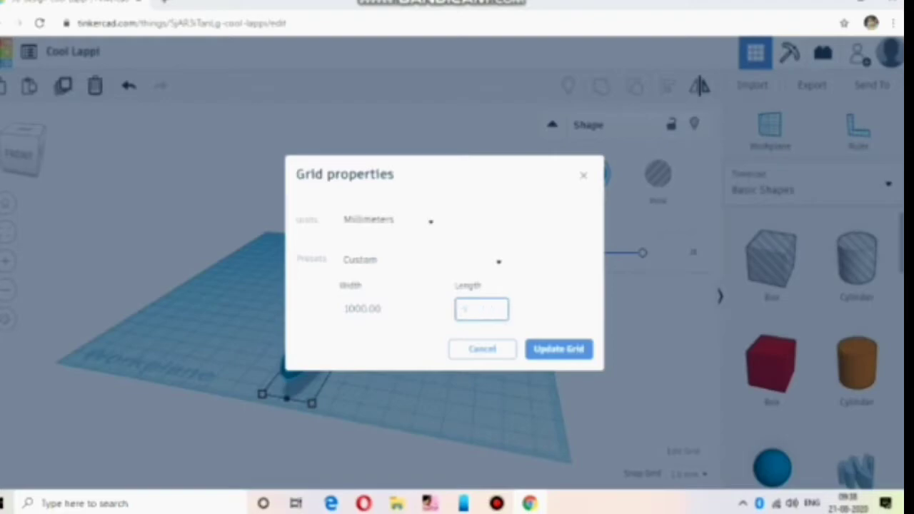
pyautogui.click(559, 349)
pyautogui.moveTo(428, 343); pyautogui.dragTo(414, 315, button='right')
# Move the ellipsoid across the workplane and paste a duplicate of it
pyautogui.moveTo(368, 314)
pyautogui.mouseDown()
pyautogui.moveTo(319, 208)
pyautogui.moveTo(387, 221)
pyautogui.moveTo(224, 339)
pyautogui.moveTo(206, 300)
pyautogui.mouseUp()
pyautogui.hotkey('ctrl', 'c')
pyautogui.hotkey('ctrl', 'v')
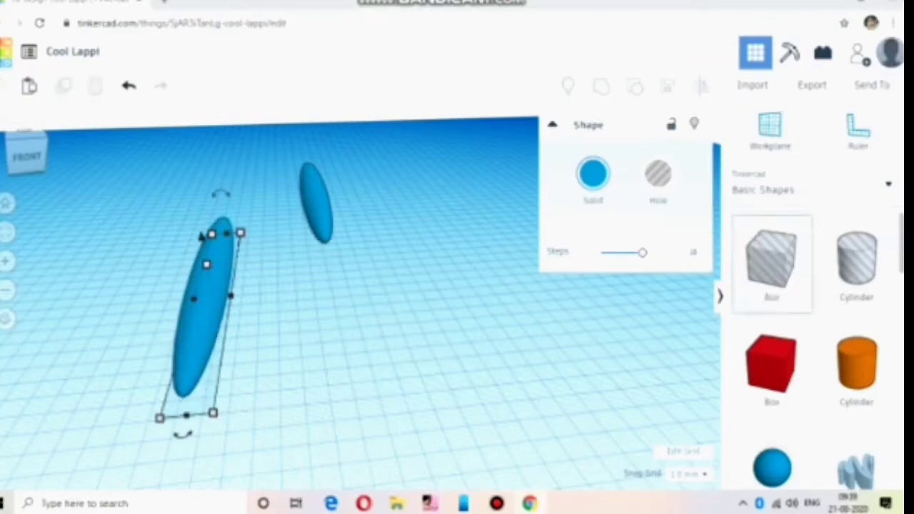
# Place a hole box over the front end of the nearer ellipsoid and enlarge it to enclose about half of the ellipsoid
pyautogui.moveTo(771, 257); pyautogui.dragTo(301, 268)
pyautogui.moveTo(191, 325); pyautogui.dragTo(187, 389)
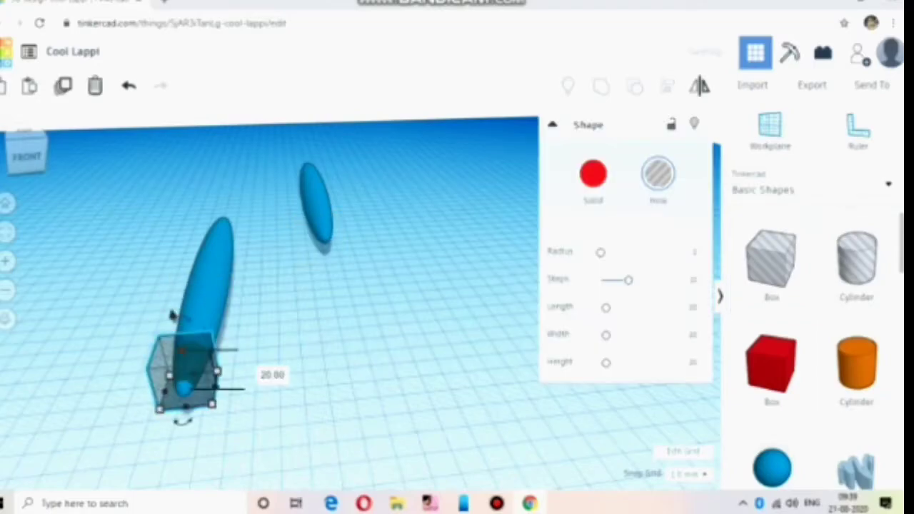
pyautogui.moveTo(177, 339); pyautogui.dragTo(167, 297)
pyautogui.moveTo(186, 407); pyautogui.dragTo(182, 428)
pyautogui.moveTo(171, 379); pyautogui.dragTo(176, 358)
pyautogui.moveTo(184, 407); pyautogui.dragTo(180, 423)
pyautogui.moveTo(242, 343); pyautogui.dragTo(300, 411, button='right')
pyautogui.moveTo(258, 442); pyautogui.dragTo(239, 402)
pyautogui.moveTo(263, 435); pyautogui.dragTo(271, 430)
pyautogui.moveTo(275, 428); pyautogui.dragTo(266, 336, button='right')
pyautogui.moveTo(308, 439); pyautogui.dragTo(280, 440)
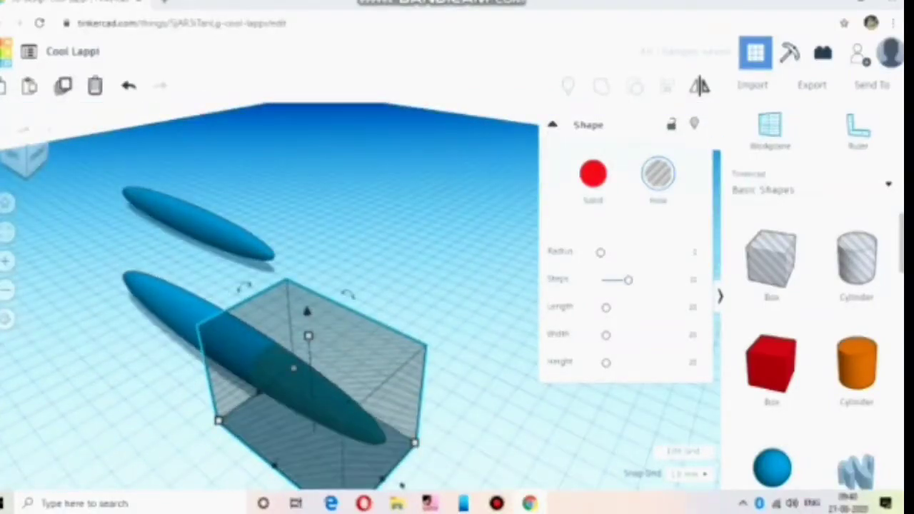
# Group the hole box with the nearer ellipsoid to cut off its front half
pyautogui.keyDown('shift'); pyautogui.click(170, 305); pyautogui.keyUp('shift')
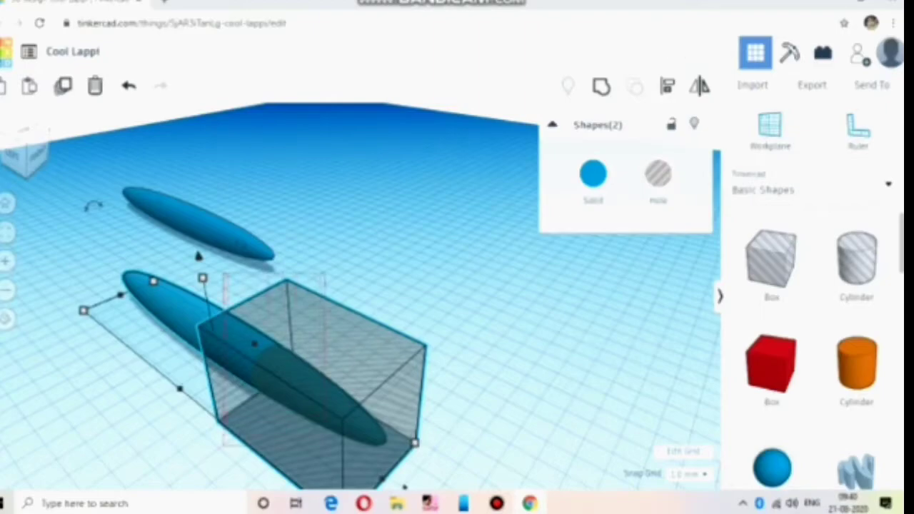
pyautogui.click(566, 3)
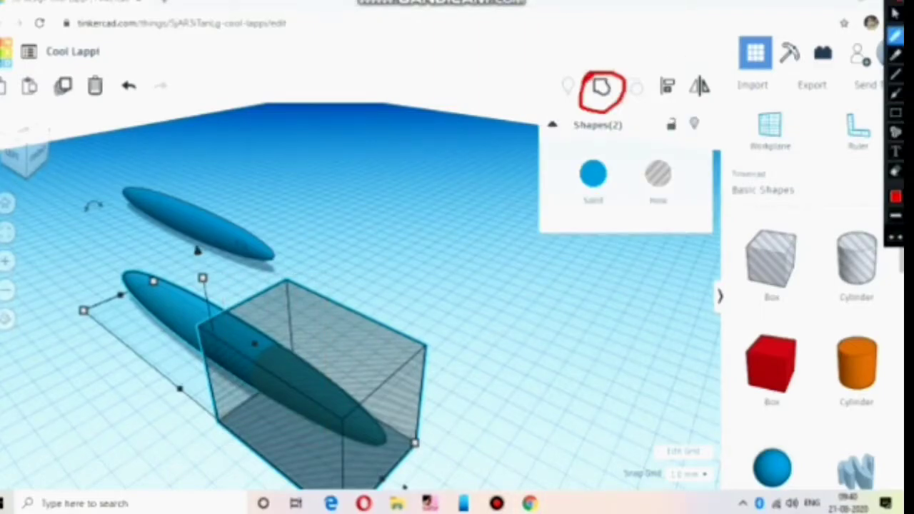
pyautogui.hotkey('ctrl', 'g')
# Paste a copy of the cut half ellipsoid and position one of the two halves beside the full ellipsoid
pyautogui.moveTo(428, 307); pyautogui.dragTo(336, 300, button='right')
pyautogui.hotkey('ctrl', 'v')
pyautogui.moveTo(235, 286); pyautogui.dragTo(309, 214)
pyautogui.moveTo(314, 222); pyautogui.dragTo(320, 296, button='right')
pyautogui.moveTo(307, 202)
pyautogui.mouseDown()
pyautogui.moveTo(298, 197)
pyautogui.moveTo(306, 196)
pyautogui.mouseUp()
pyautogui.moveTo(292, 165); pyautogui.dragTo(304, 138)
pyautogui.moveTo(310, 164); pyautogui.dragTo(315, 132, button='right')
pyautogui.moveTo(382, 116); pyautogui.dragTo(390, 101, button='right')
# Rotate and shift the adjacent half ellipsoid against the full ellipsoid, and lengthen the full ellipsoid toward the front as the fuselage
pyautogui.moveTo(312, 211); pyautogui.dragTo(318, 214)
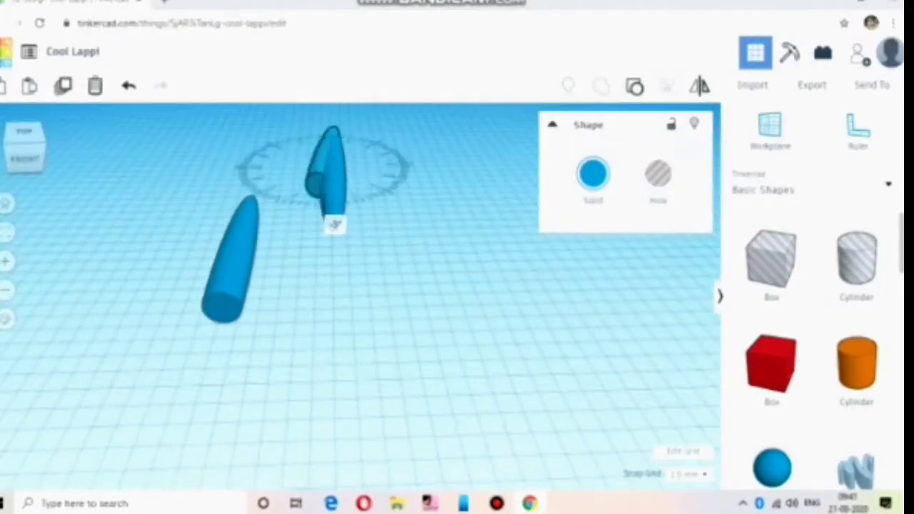
pyautogui.moveTo(349, 154)
pyautogui.mouseDown(button='right')
pyautogui.moveTo(351, 187)
pyautogui.moveTo(349, 154)
pyautogui.mouseUp(button='right')
pyautogui.moveTo(314, 171); pyautogui.dragTo(308, 199)
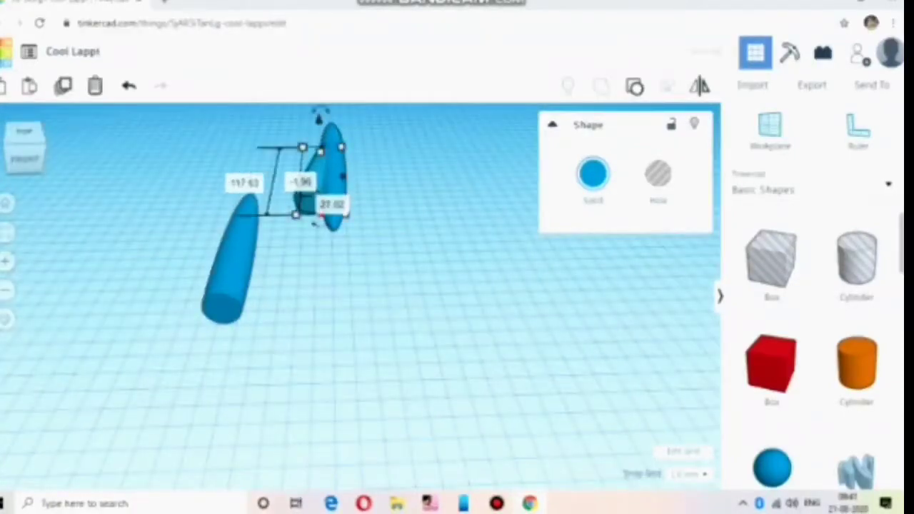
pyautogui.click(333, 179)
pyautogui.moveTo(334, 234); pyautogui.dragTo(336, 322)
# Angle the second half ellipsoid onto the fuselage's other side and centre the fuselage between both halves
pyautogui.click(234, 267)
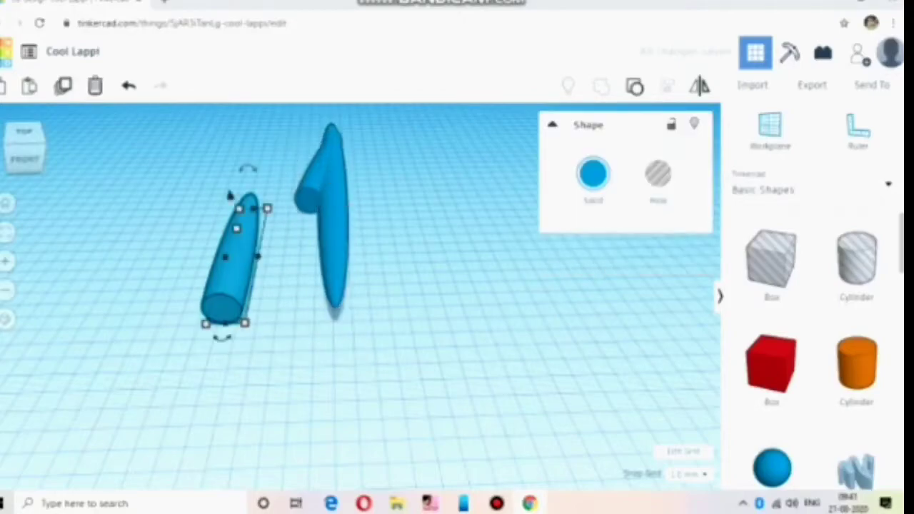
pyautogui.moveTo(222, 338); pyautogui.dragTo(231, 337)
pyautogui.moveTo(243, 277); pyautogui.dragTo(354, 175)
pyautogui.click(442, 285)
pyautogui.moveTo(443, 286)
pyautogui.mouseDown(button='right')
pyautogui.moveTo(442, 268)
pyautogui.moveTo(364, 225)
pyautogui.moveTo(411, 332)
pyautogui.moveTo(446, 289)
pyautogui.mouseUp(button='right')
pyautogui.click(340, 246)
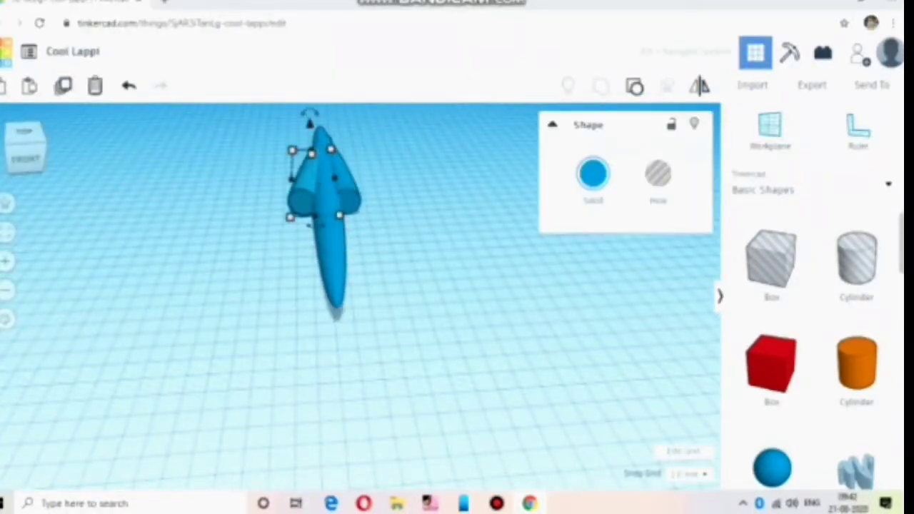
pyautogui.moveTo(332, 247); pyautogui.dragTo(319, 246)
# Place a hole box over the pointed front tip of the fuselage, enclosing the tip
pyautogui.click(485, 379)
pyautogui.moveTo(486, 379); pyautogui.dragTo(757, 329, button='right')
pyautogui.moveTo(771, 260); pyautogui.dragTo(364, 296)
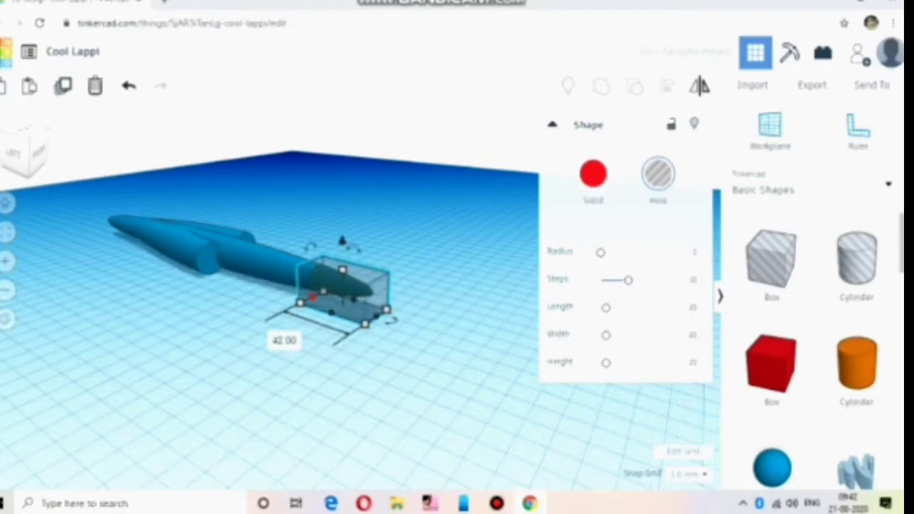
# Try grouping all shapes to cut off the fuselage tip, and undo the grouping
pyautogui.hotkey('ctrl', 'a')
pyautogui.click(601, 87)
pyautogui.moveTo(457, 286); pyautogui.dragTo(360, 354, button='right')
pyautogui.hotkey('ctrl', 'z')
# Adjust the hole box over the fuselage tip and group it with the fuselage to cut the tip flat
pyautogui.moveTo(322, 290); pyautogui.dragTo(332, 301)
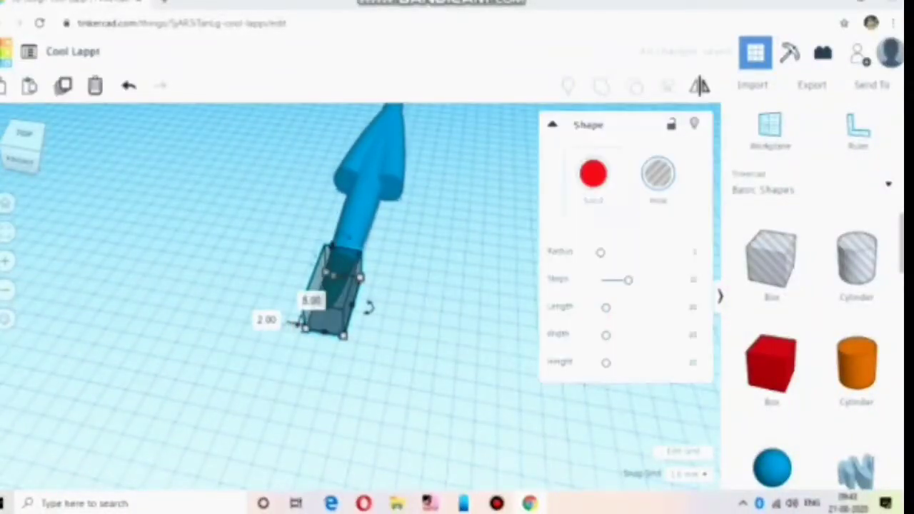
pyautogui.moveTo(312, 214); pyautogui.dragTo(406, 284)
pyautogui.click(592, 174)
pyautogui.click(657, 173)
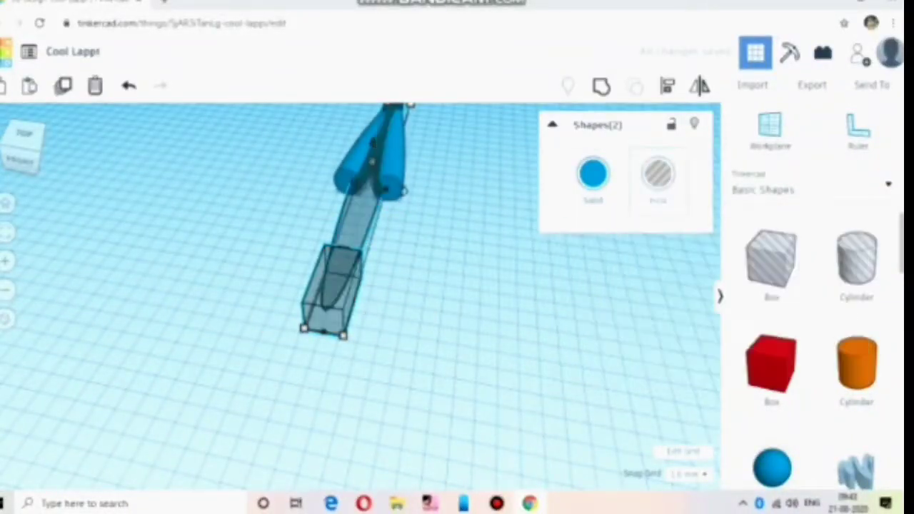
pyautogui.hotkey('ctrl', 'z')
pyautogui.hotkey('ctrl', 'z')
pyautogui.click(601, 86)
pyautogui.moveTo(400, 307); pyautogui.dragTo(378, 253, button='right')
# Add a cone at the fuselage's flat cut end, lying horizontally with its point facing forward
pyautogui.scroll(-5, 857, 307)
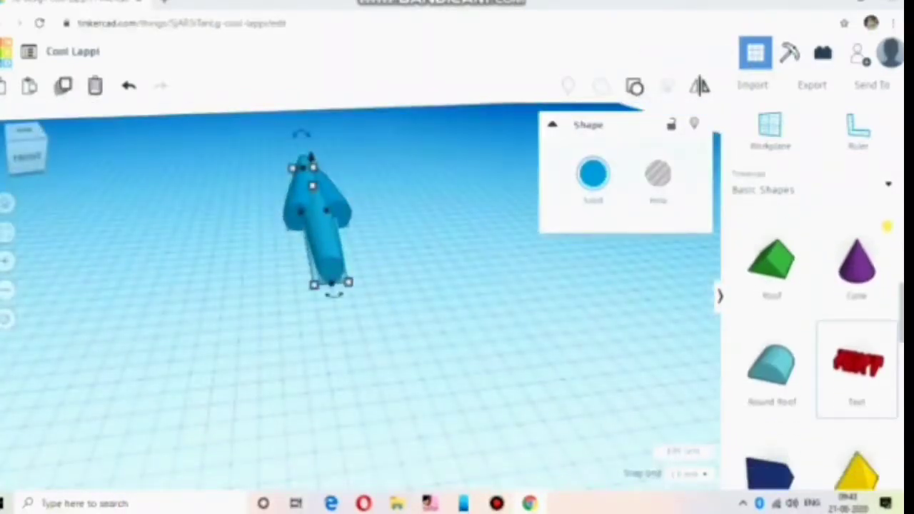
pyautogui.click(857, 299)
pyautogui.scroll(3, 857, 300)
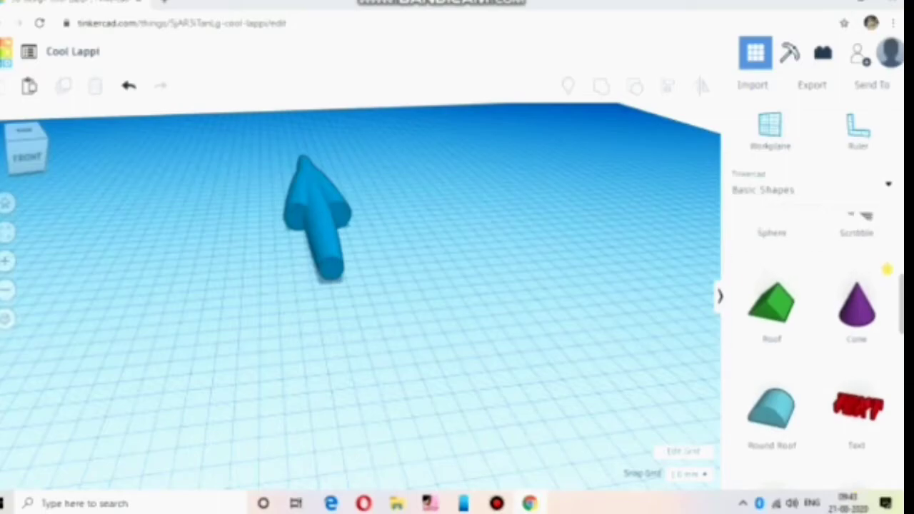
pyautogui.click(326, 289)
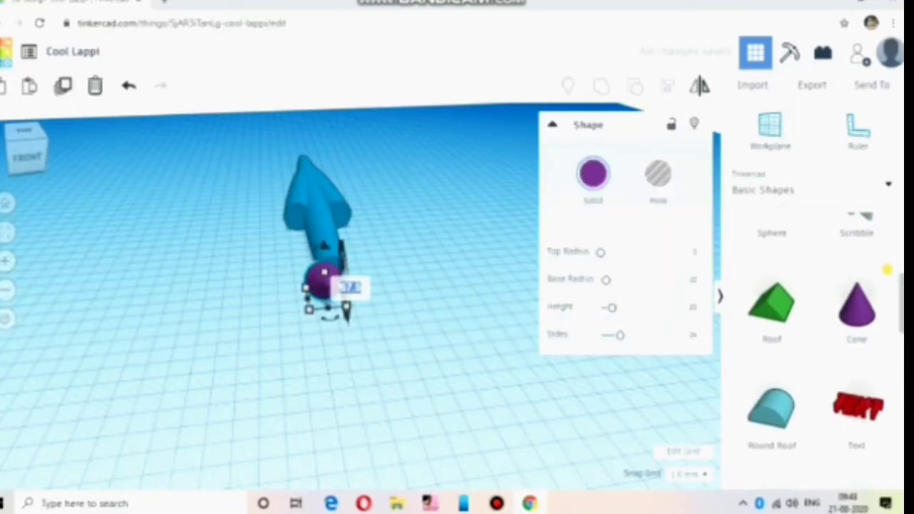
pyautogui.moveTo(357, 314); pyautogui.dragTo(485, 286, button='right')
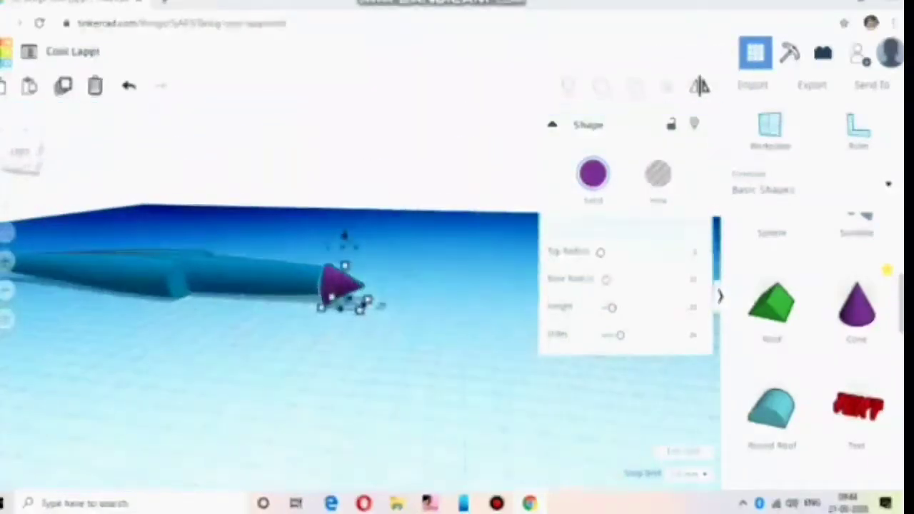
pyautogui.click(594, 173)
pyautogui.press('Escape')
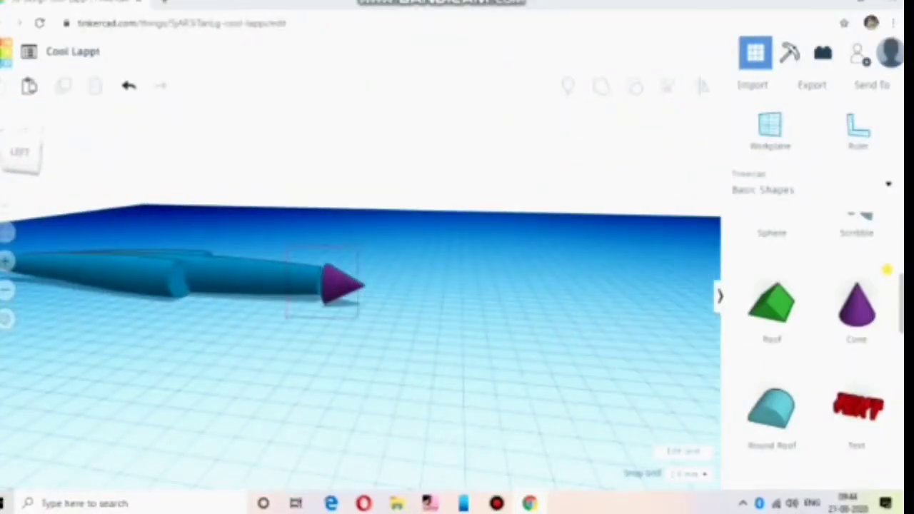
# Align the cone with the aircraft body and nudge the body relative to the cone
pyautogui.moveTo(359, 315); pyautogui.dragTo(364, 308)
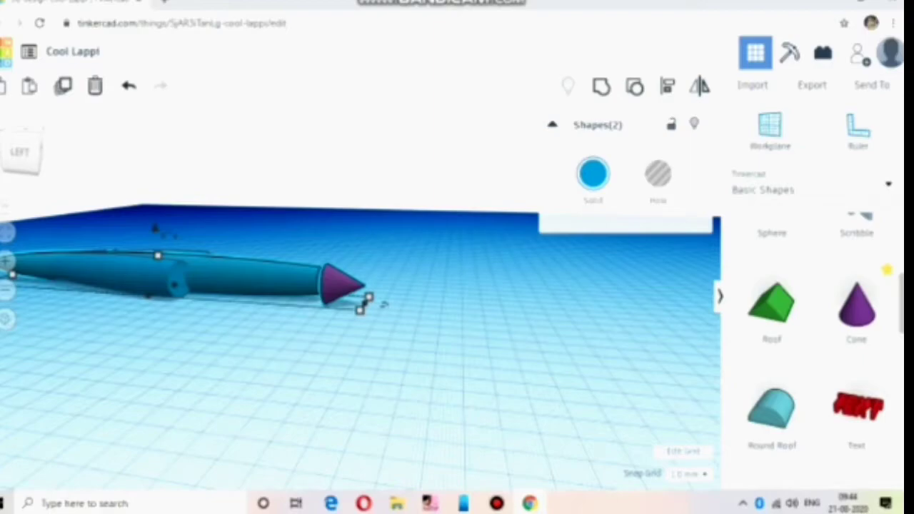
pyautogui.click(546, 3)
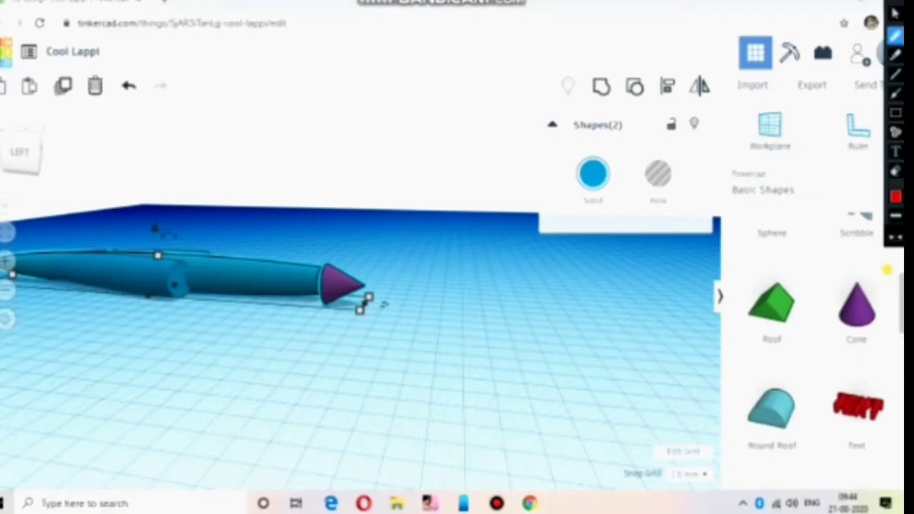
pyautogui.press('Escape')
pyautogui.click(667, 86)
pyautogui.moveTo(485, 257)
pyautogui.mouseDown(button='right')
pyautogui.moveTo(421, 357)
pyautogui.moveTo(417, 289)
pyautogui.moveTo(389, 268)
pyautogui.moveTo(429, 375)
pyautogui.moveTo(437, 350)
pyautogui.moveTo(428, 275)
pyautogui.moveTo(479, 296)
pyautogui.moveTo(564, 240)
pyautogui.moveTo(568, 287)
pyautogui.mouseUp(button='right')
pyautogui.click(349, 330)
pyautogui.click(429, 336)
pyautogui.click(312, 200)
pyautogui.click(428, 321)
pyautogui.moveTo(122, 328); pyautogui.dragTo(118, 346)
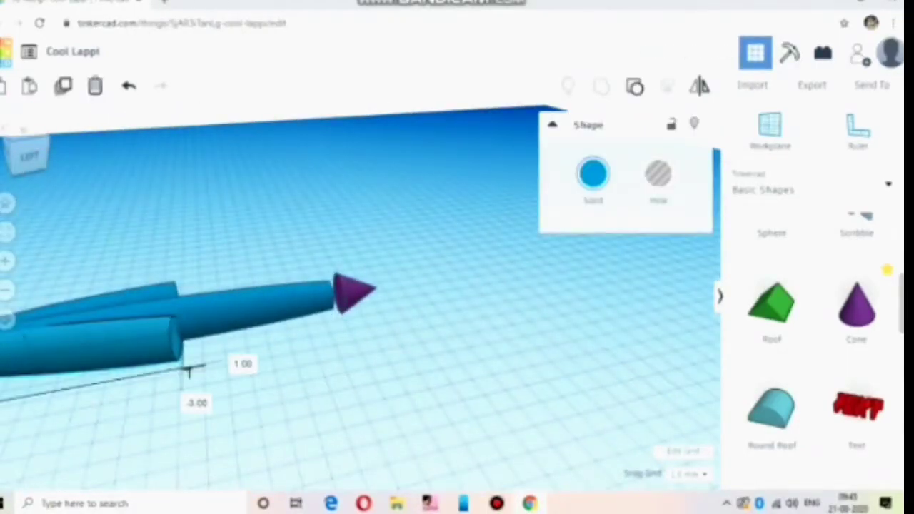
# Resize the cone's width and height to match the fuselage's cut end
pyautogui.click(353, 294)
pyautogui.moveTo(344, 320); pyautogui.dragTo(340, 314)
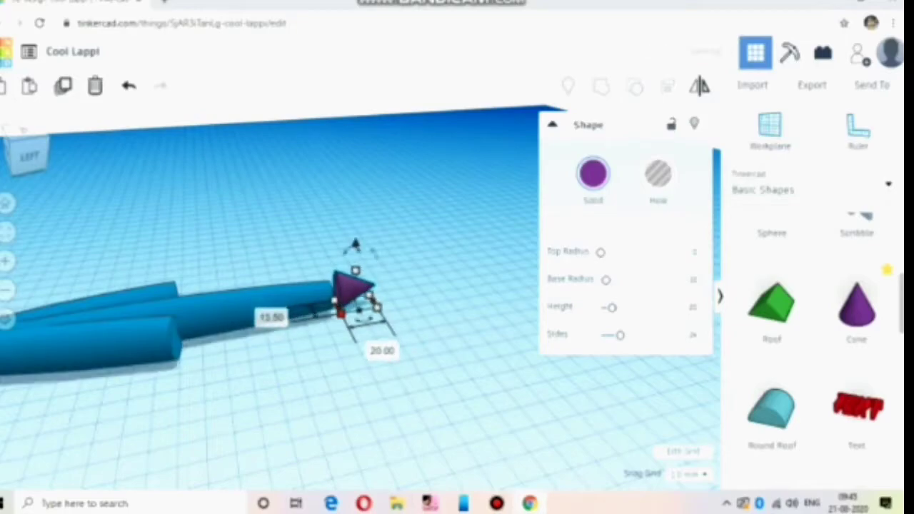
pyautogui.moveTo(355, 272); pyautogui.dragTo(355, 283)
pyautogui.moveTo(414, 314); pyautogui.dragTo(383, 253, button='right')
pyautogui.click(593, 173)
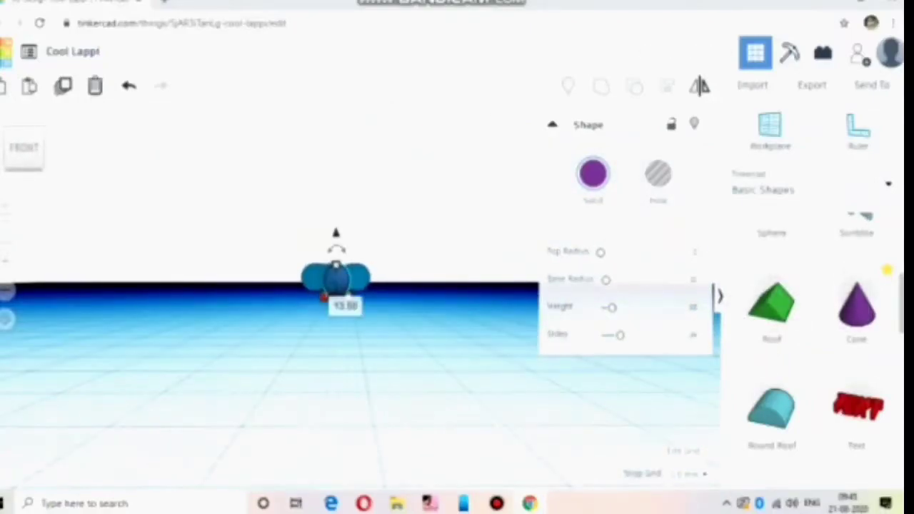
# Move the cone against the fuselage's cut end and stretch it into a longer nose
pyautogui.moveTo(384, 254); pyautogui.dragTo(384, 335, button='right')
pyautogui.moveTo(338, 459); pyautogui.dragTo(335, 334)
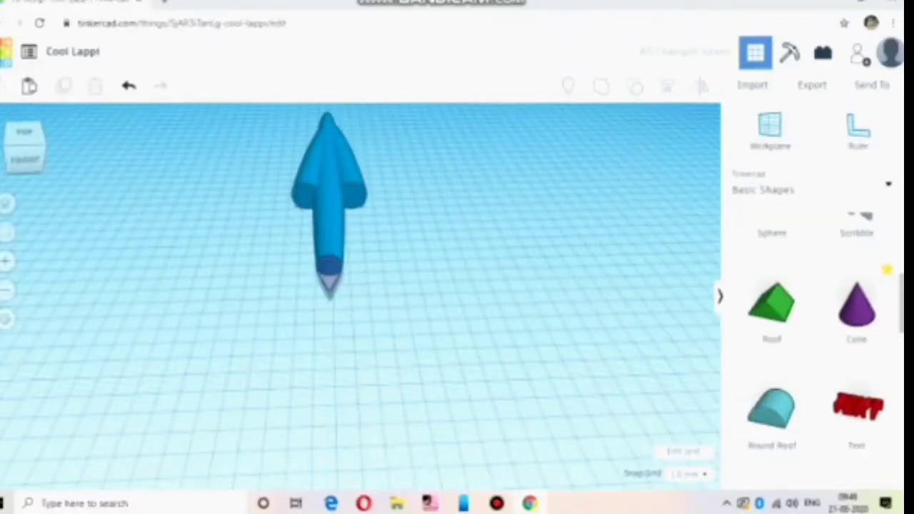
pyautogui.click(593, 174)
pyautogui.moveTo(330, 304)
pyautogui.mouseDown()
pyautogui.moveTo(330, 404)
pyautogui.moveTo(330, 315)
pyautogui.mouseUp()
# Group all the aircraft parts into one shape
pyautogui.click(399, 343)
pyautogui.moveTo(400, 343); pyautogui.dragTo(377, 325, button='right')
pyautogui.hotkey('ctrl', 'a')
pyautogui.hotkey('ctrl', 'g')
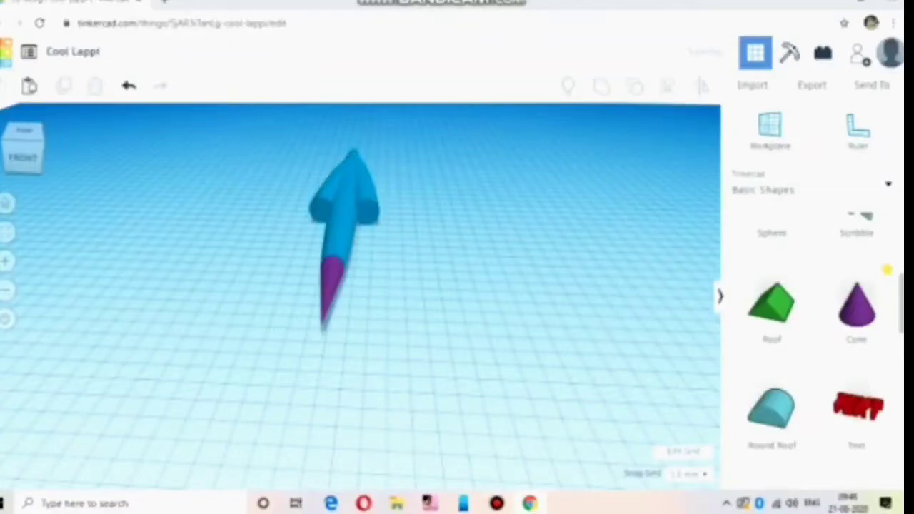
# Raise the grouped aircraft above the workplane and shift it lengthwise
pyautogui.moveTo(377, 325); pyautogui.dragTo(285, 282, button='right')
pyautogui.moveTo(518, 224); pyautogui.dragTo(519, 193)
pyautogui.moveTo(510, 248); pyautogui.dragTo(384, 250)
pyautogui.click(385, 350)
pyautogui.click(807, 189)
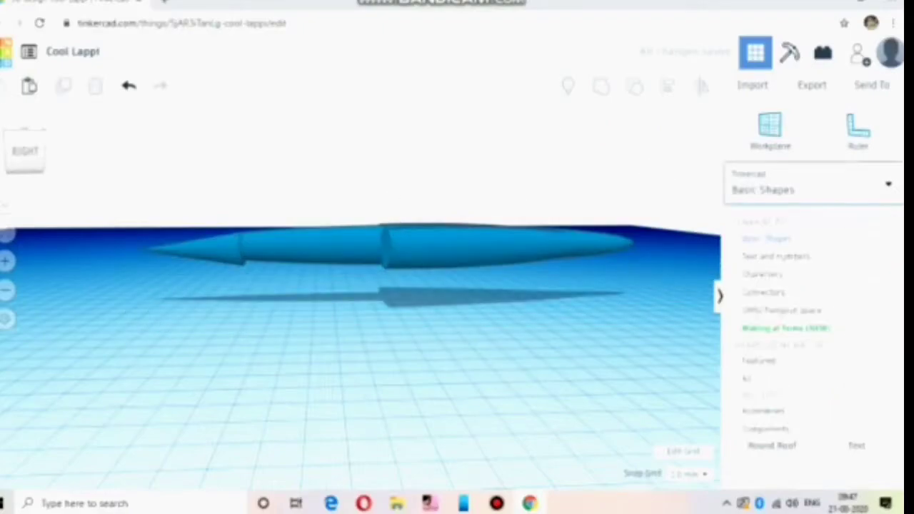
pyautogui.scroll(-2, 793, 357)
pyautogui.moveTo(379, 329); pyautogui.dragTo(187, 327, button='right')
pyautogui.click(314, 246)
pyautogui.click(400, 372)
pyautogui.moveTo(399, 371); pyautogui.dragTo(225, 366, button='right')
# Roll the aircraft about its long axis until its two side bodies sit level
pyautogui.click(357, 250)
pyautogui.moveTo(357, 250); pyautogui.dragTo(362, 332, button='right')
pyautogui.moveTo(327, 140); pyautogui.dragTo(329, 124, button='right')
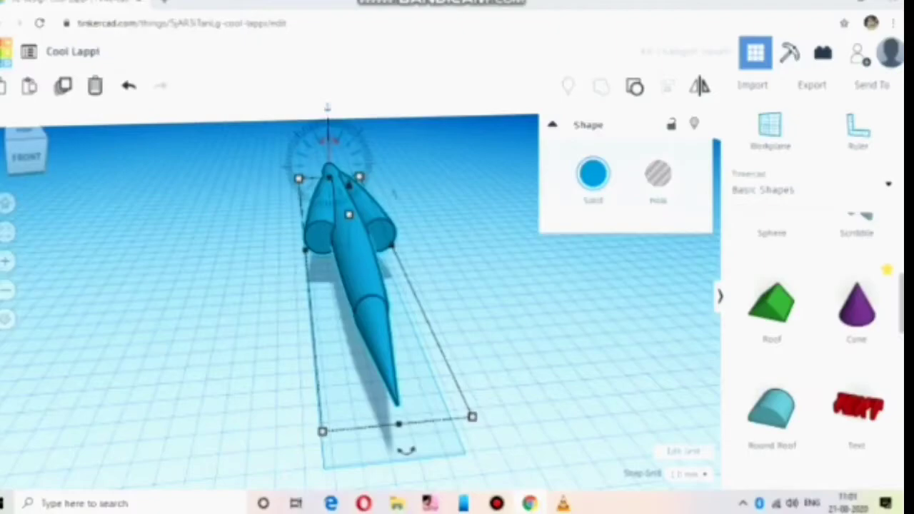
pyautogui.moveTo(327, 108); pyautogui.dragTo(328, 119)
pyautogui.press('Escape')
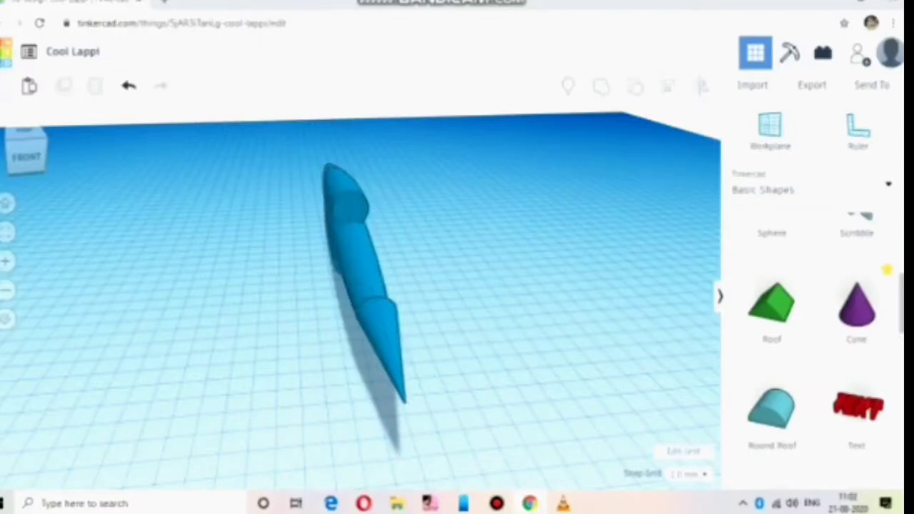
pyautogui.click(360, 250)
pyautogui.moveTo(327, 113)
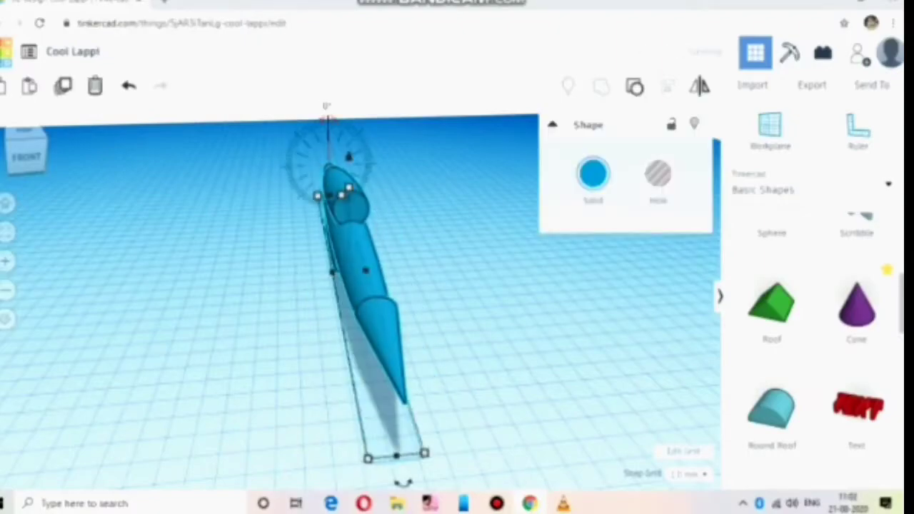
pyautogui.moveTo(327, 114); pyautogui.dragTo(282, 160)
pyautogui.press('Escape')
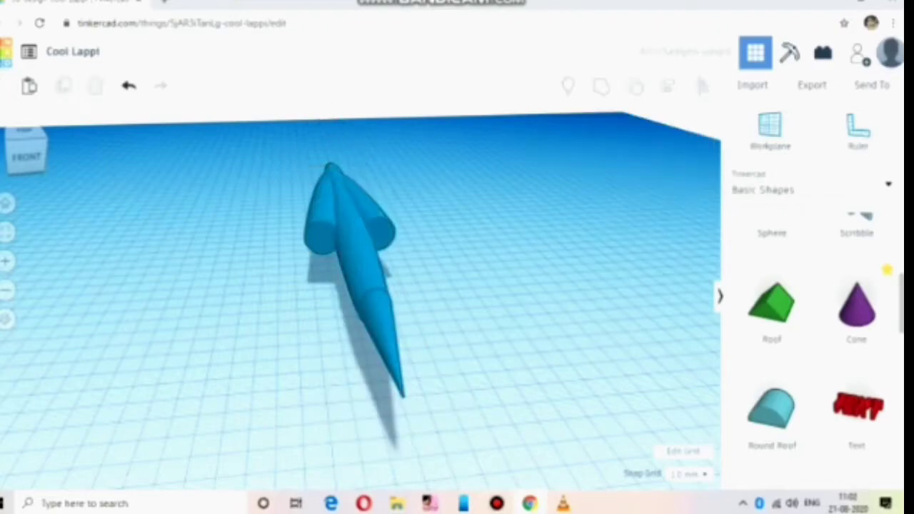
# Add a sphere beside the aircraft, stretch it into an oval cockpit canopy and raise it above the workplane
pyautogui.scroll(-1, 812, 321)
pyautogui.scroll(2, 812, 321)
pyautogui.scroll(2, 812, 321)
pyautogui.scroll(-1, 812, 321)
pyautogui.moveTo(771, 285); pyautogui.dragTo(463, 328)
pyautogui.moveTo(464, 361); pyautogui.dragTo(490, 404)
pyautogui.moveTo(483, 306); pyautogui.dragTo(485, 276)
# Colour the canopy white and position it partly embedded on top of the fuselage behind the nose cone
pyautogui.click(593, 175)
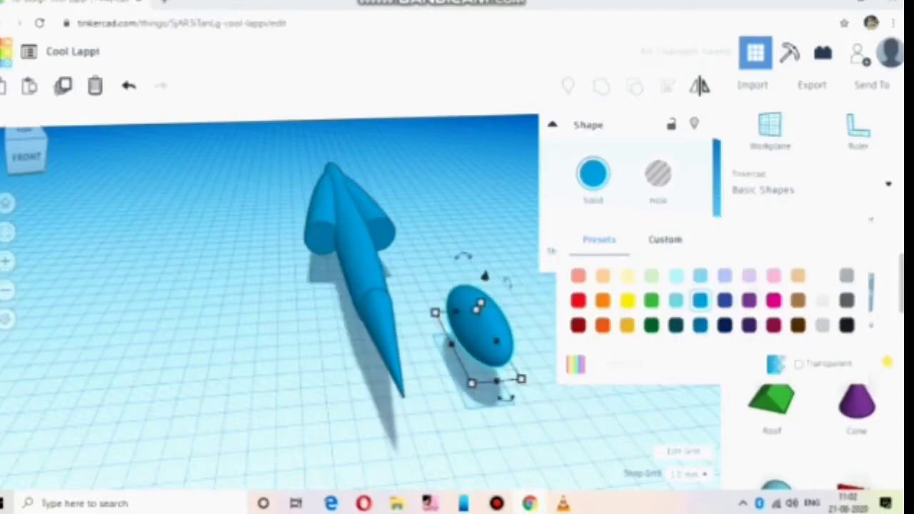
pyautogui.click(822, 301)
pyautogui.moveTo(480, 326); pyautogui.dragTo(359, 284)
pyautogui.moveTo(362, 235); pyautogui.dragTo(362, 213)
pyautogui.moveTo(307, 298); pyautogui.dragTo(350, 255, button='right')
pyautogui.moveTo(349, 272); pyautogui.dragTo(360, 271)
pyautogui.moveTo(362, 272); pyautogui.dragTo(311, 336, button='right')
pyautogui.moveTo(362, 290); pyautogui.dragTo(363, 307)
# Try grouping the canopy with the aircraft, and undo the grouping
pyautogui.click(292, 307)
pyautogui.moveTo(293, 307); pyautogui.dragTo(164, 277, button='right')
pyautogui.moveTo(283, 166); pyautogui.dragTo(355, 237)
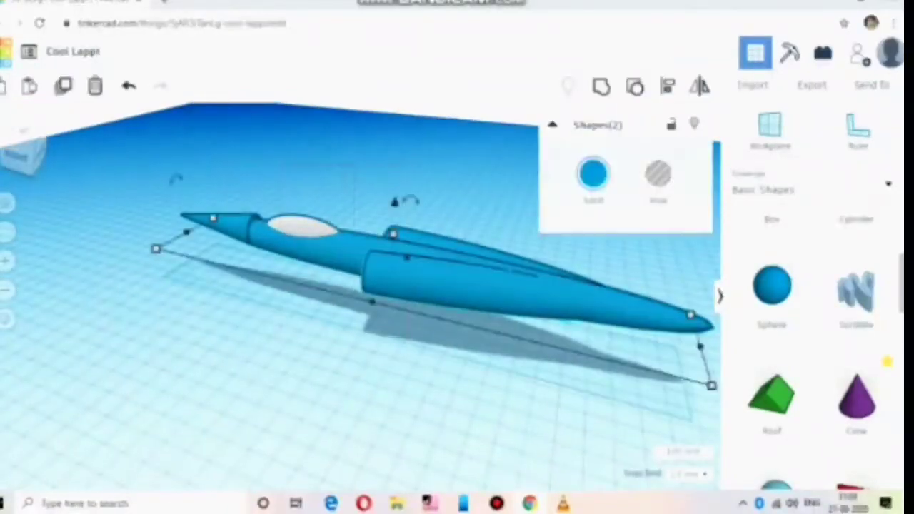
pyautogui.click(600, 87)
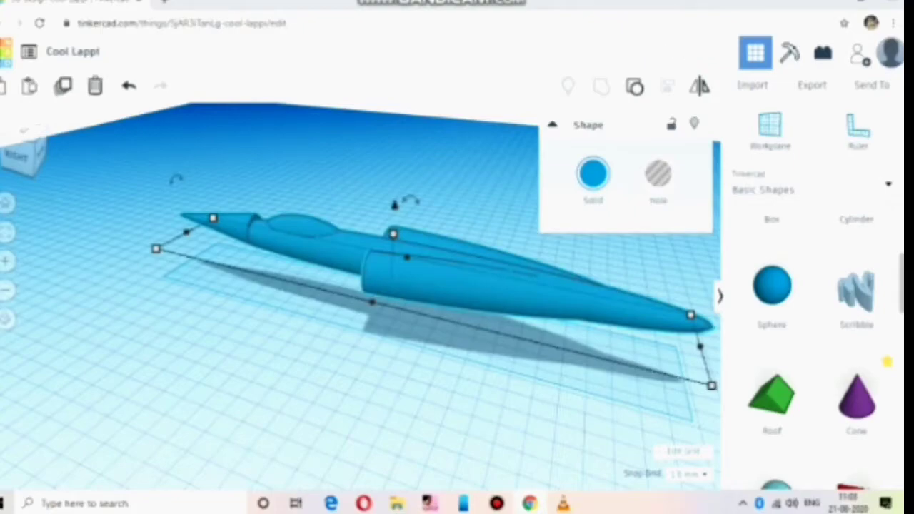
pyautogui.hotkey('ctrl', 'z')
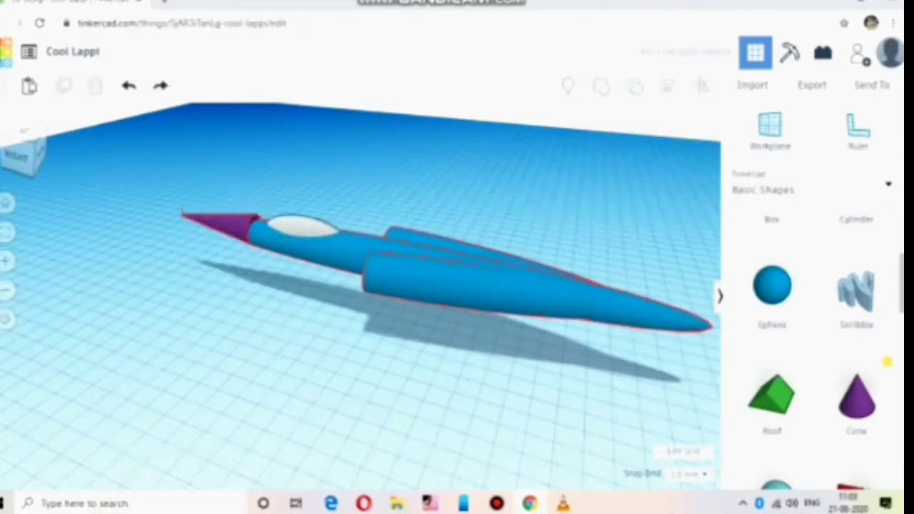
# Add a paraboloid on the workplane beside the aircraft
pyautogui.moveTo(514, 357); pyautogui.dragTo(378, 325, button='right')
pyautogui.scroll(-6, 785, 321)
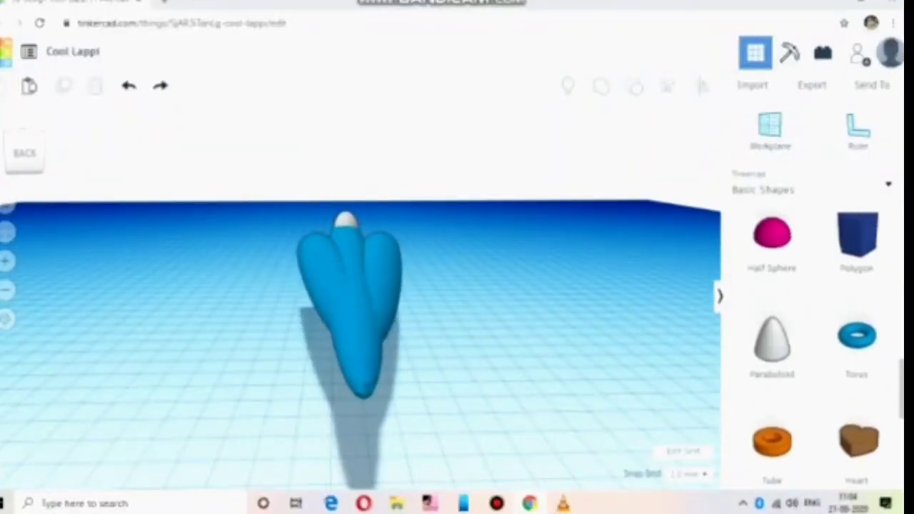
pyautogui.moveTo(518, 322); pyautogui.dragTo(489, 358, button='right')
pyautogui.moveTo(772, 363); pyautogui.dragTo(514, 320)
pyautogui.press('Escape')
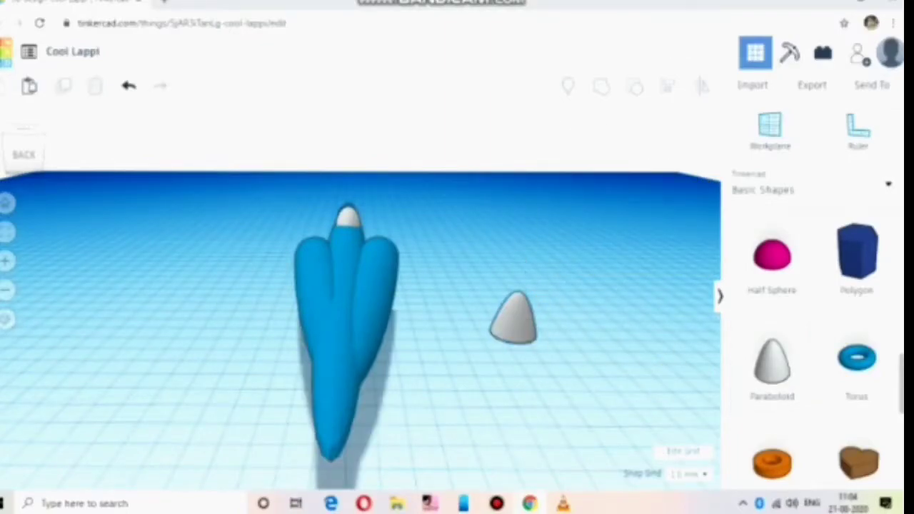
# Rotate the paraboloid 90° so that it lies on its side, pointing away from the aircraft
pyautogui.click(566, 2)
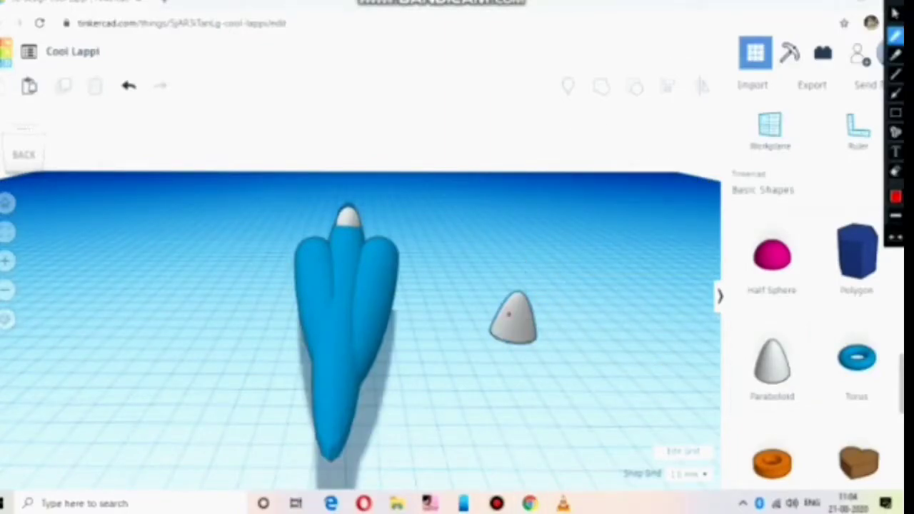
pyautogui.click(513, 318)
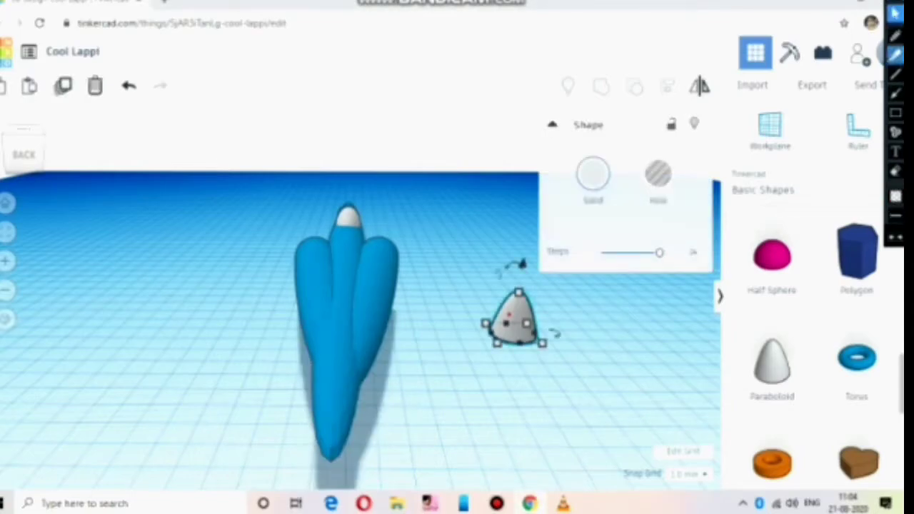
pyautogui.click(895, 35)
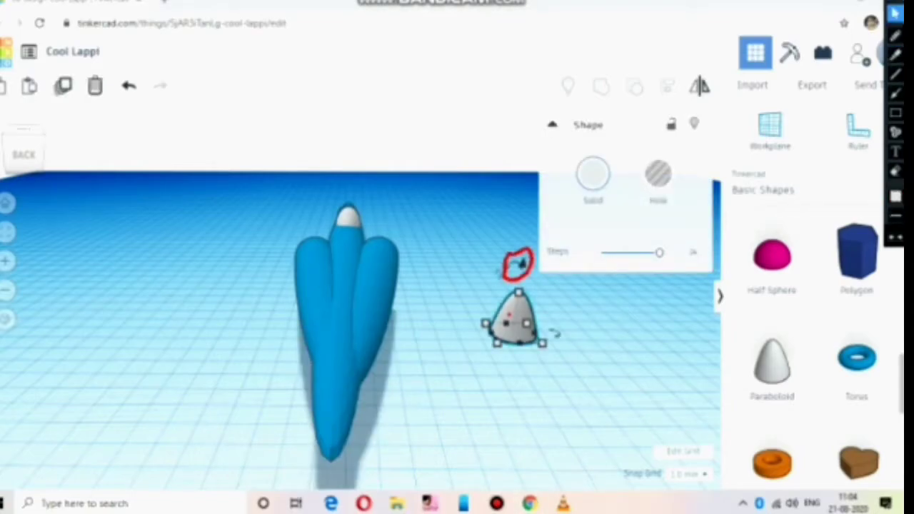
pyautogui.click(557, 304)
pyautogui.click(514, 318)
pyautogui.moveTo(521, 264); pyautogui.dragTo(479, 308)
pyautogui.write('90')
pyautogui.press('Return')
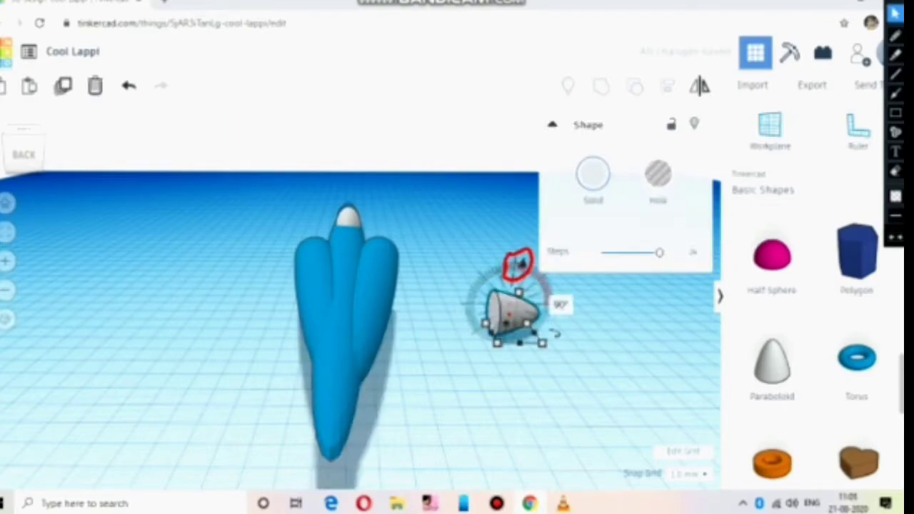
# Enlarge the paraboloid into a long tapered wing shape reaching outward from beneath the side body
pyautogui.moveTo(442, 307); pyautogui.dragTo(444, 385, button='right')
pyautogui.moveTo(481, 391); pyautogui.dragTo(353, 470)
pyautogui.moveTo(541, 432); pyautogui.dragTo(554, 431)
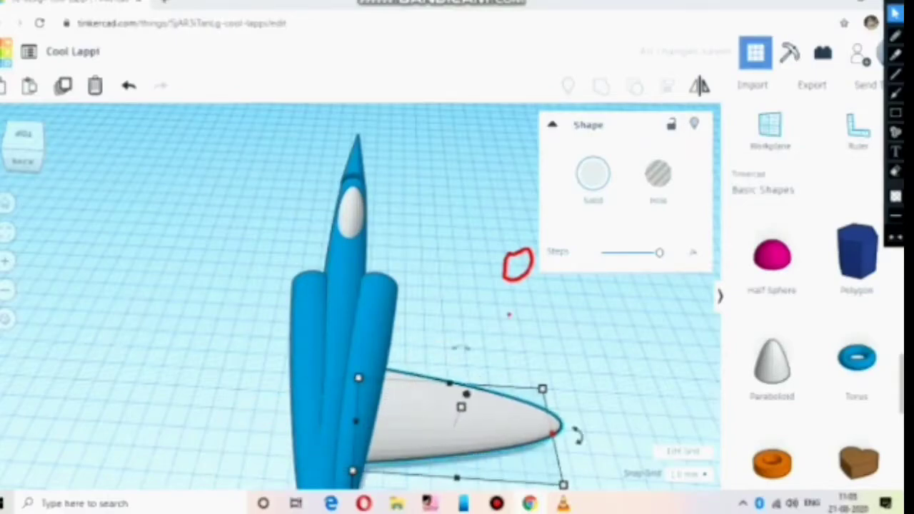
# Place a box hole over the wing's pointed tip, widen it to 33 mm, and group both to cut the tip off
pyautogui.scroll(5, 817, 357)
pyautogui.moveTo(771, 257); pyautogui.dragTo(506, 390)
pyautogui.moveTo(515, 451); pyautogui.dragTo(516, 461)
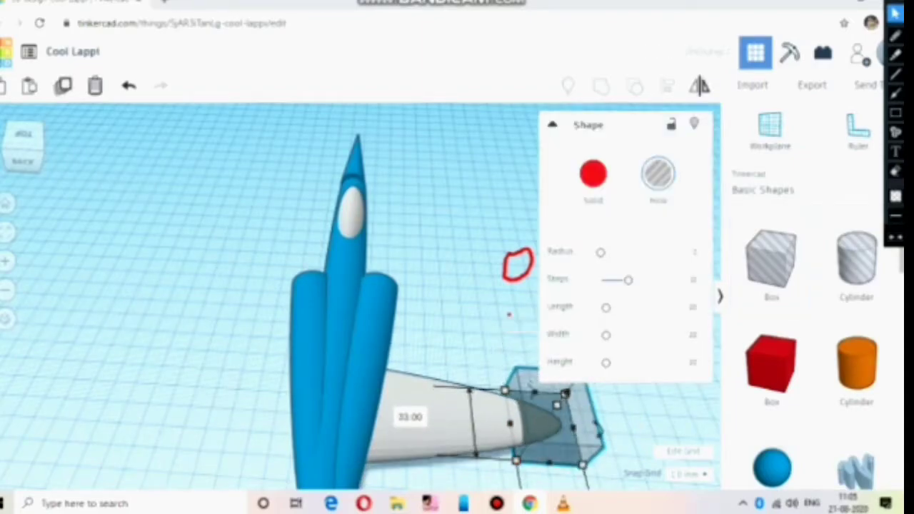
pyautogui.keyDown('shift'); pyautogui.click(477, 430); pyautogui.keyUp('shift')
pyautogui.click(601, 87)
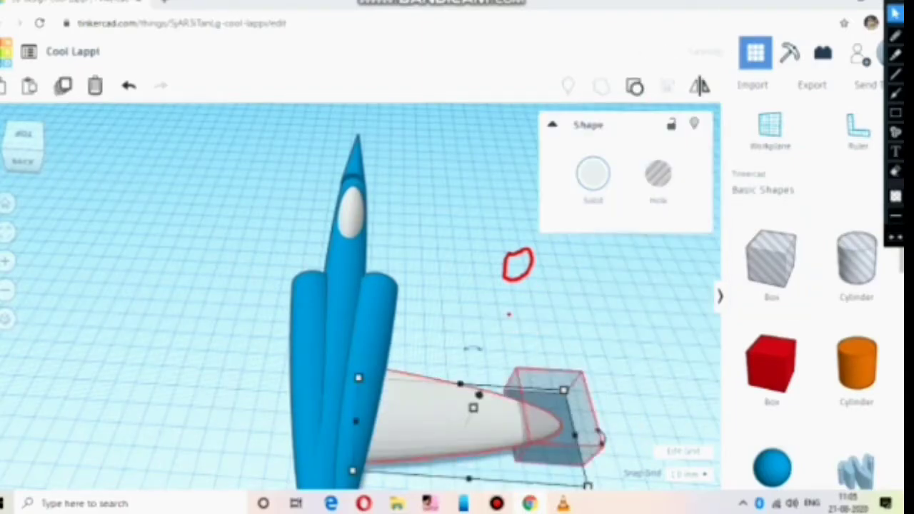
pyautogui.press('Escape')
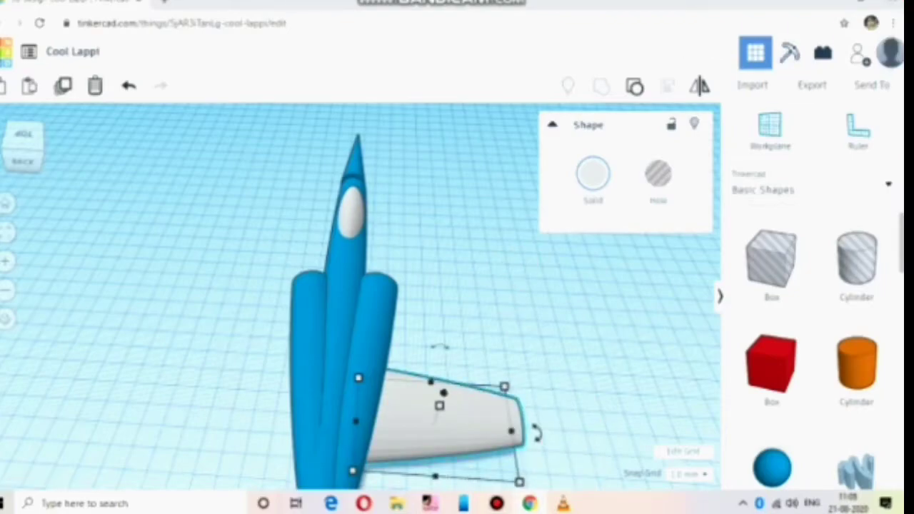
# Flatten the wing, raise it to the level of the side body, and adjust its span to about 83 mm
pyautogui.hotkey('ctrl', 'alt', 'd')
pyautogui.moveTo(500, 322)
pyautogui.mouseDown(button='right')
pyautogui.moveTo(421, 286)
pyautogui.moveTo(350, 235)
pyautogui.mouseUp(button='right')
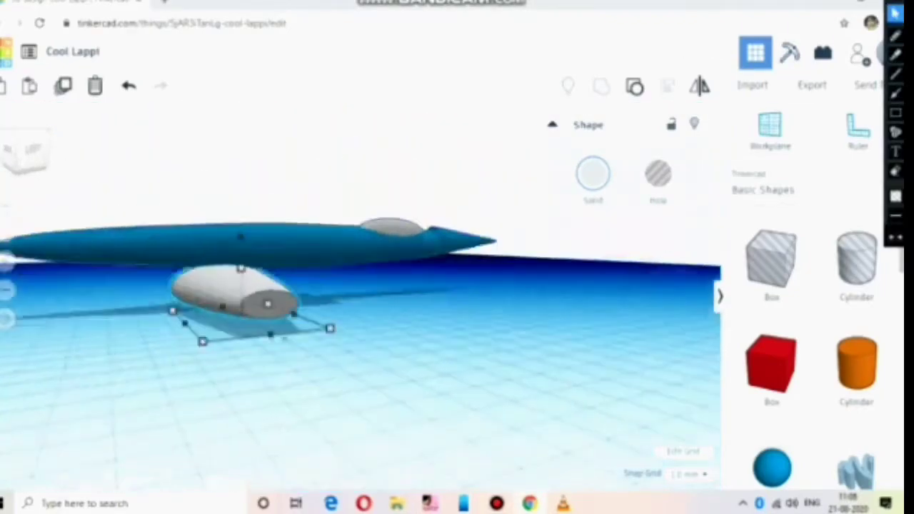
pyautogui.moveTo(241, 250); pyautogui.dragTo(238, 183)
pyautogui.moveTo(240, 216)
pyautogui.mouseDown()
pyautogui.moveTo(240, 240)
pyautogui.moveTo(238, 208)
pyautogui.mouseUp()
pyautogui.moveTo(185, 261); pyautogui.dragTo(158, 262)
pyautogui.moveTo(187, 299); pyautogui.dragTo(197, 400, button='right')
pyautogui.moveTo(261, 408); pyautogui.dragTo(287, 454)
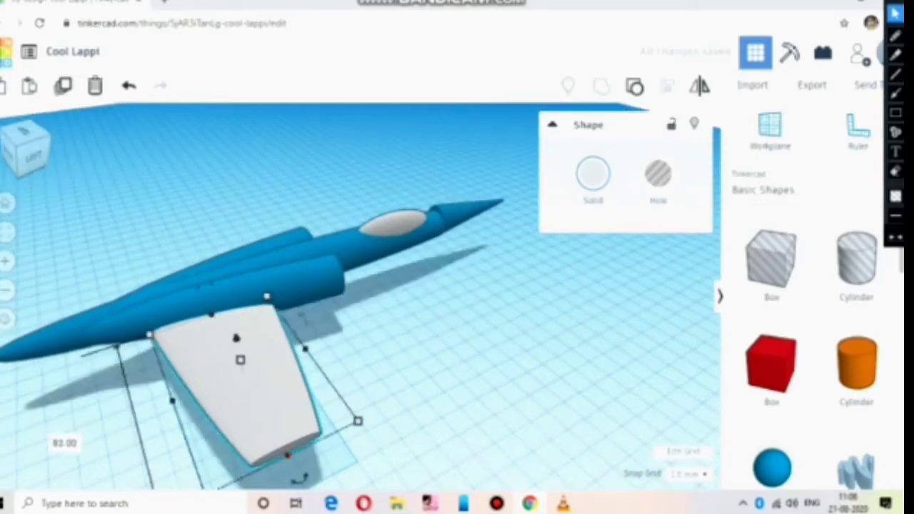
# Duplicate the wing, turn the copy to face the opposite way, and attach it to the aircraft's other side
pyautogui.keyDown('alt'); pyautogui.moveTo(246, 393); pyautogui.dragTo(307, 370); pyautogui.keyUp('alt')
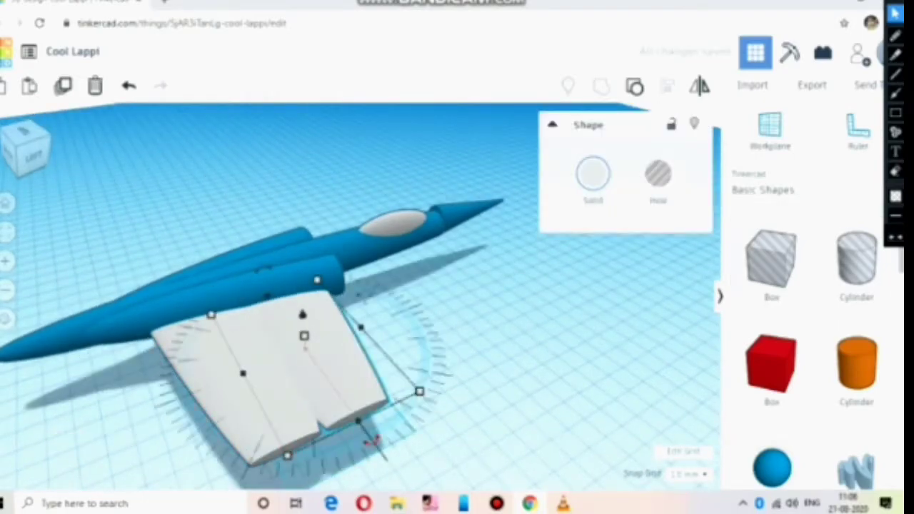
pyautogui.moveTo(372, 441); pyautogui.dragTo(368, 391, button='right')
pyautogui.moveTo(345, 384); pyautogui.dragTo(346, 384)
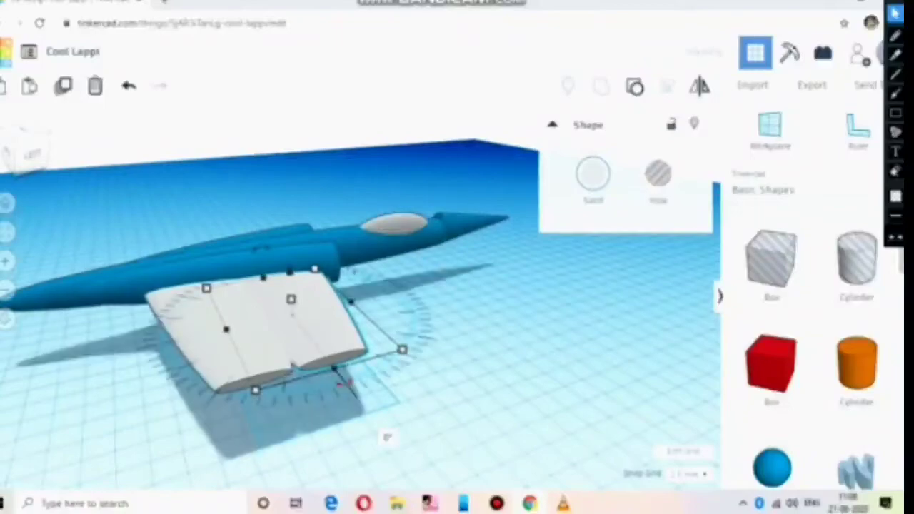
pyautogui.moveTo(388, 436); pyautogui.dragTo(241, 271)
pyautogui.moveTo(285, 342); pyautogui.dragTo(187, 247)
pyautogui.moveTo(187, 247); pyautogui.dragTo(347, 343, button='right')
pyautogui.click(464, 285)
pyautogui.moveTo(464, 286); pyautogui.dragTo(168, 239, button='right')
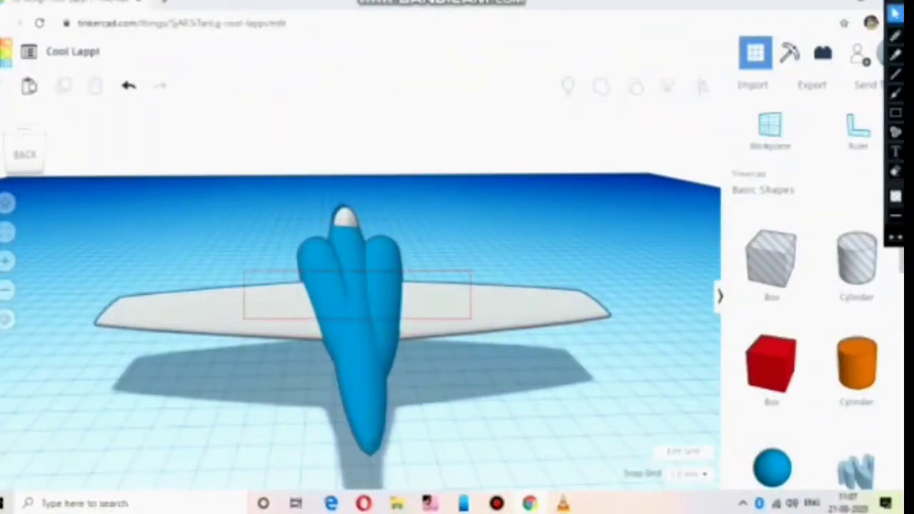
# Group both wings with the aircraft body into one blue object
pyautogui.moveTo(244, 270); pyautogui.dragTo(471, 316)
pyautogui.hotkey('ctrl', 'g')
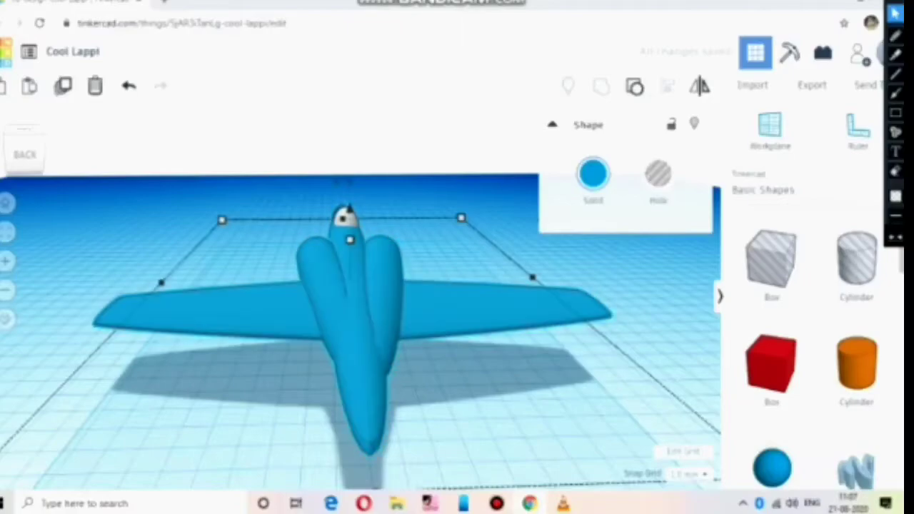
pyautogui.click(457, 250)
pyautogui.moveTo(457, 250); pyautogui.dragTo(532, 378, button='right')
# Nudge the canopy slightly along the fuselage and try grouping it with the aircraft
pyautogui.moveTo(321, 242); pyautogui.dragTo(313, 232)
pyautogui.click(435, 235)
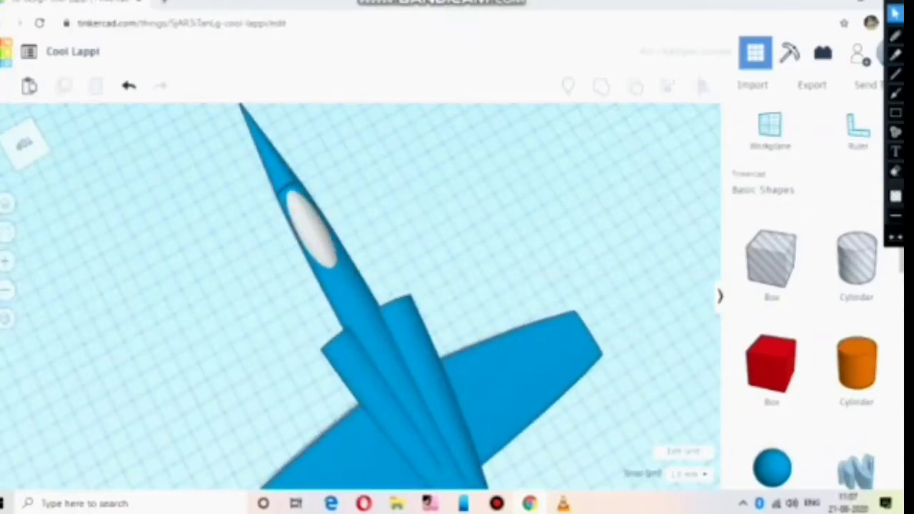
pyautogui.moveTo(195, 144); pyautogui.dragTo(512, 425)
pyautogui.click(601, 86)
# Add a box hole near the tail and enlarge and position it so that it encloses the pointed tail tip
pyautogui.moveTo(436, 321); pyautogui.dragTo(386, 160, button='right')
pyautogui.moveTo(771, 260); pyautogui.dragTo(313, 456)
pyautogui.moveTo(314, 414); pyautogui.dragTo(312, 314)
pyautogui.moveTo(314, 314); pyautogui.dragTo(164, 335, button='right')
pyautogui.moveTo(75, 336); pyautogui.dragTo(17, 353)
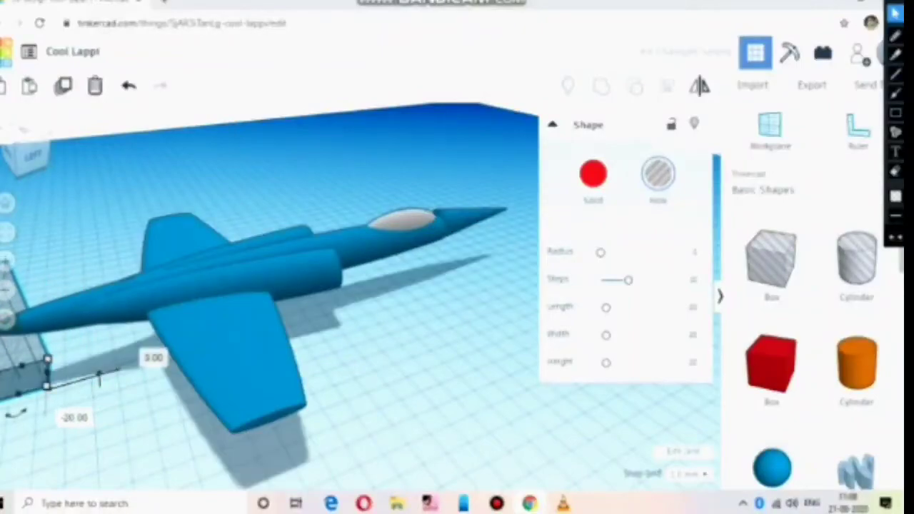
pyautogui.moveTo(18, 394); pyautogui.dragTo(19, 415)
pyautogui.moveTo(22, 365)
pyautogui.mouseDown()
pyautogui.moveTo(23, 333)
pyautogui.moveTo(36, 362)
pyautogui.mouseUp()
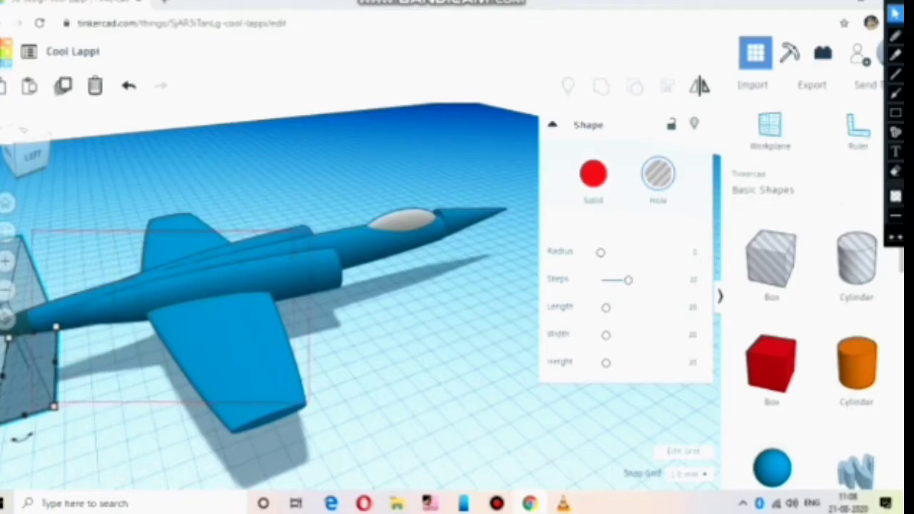
# Group the box hole with the aircraft to cut the tail end off flat
pyautogui.hotkey('ctrl', 'a')
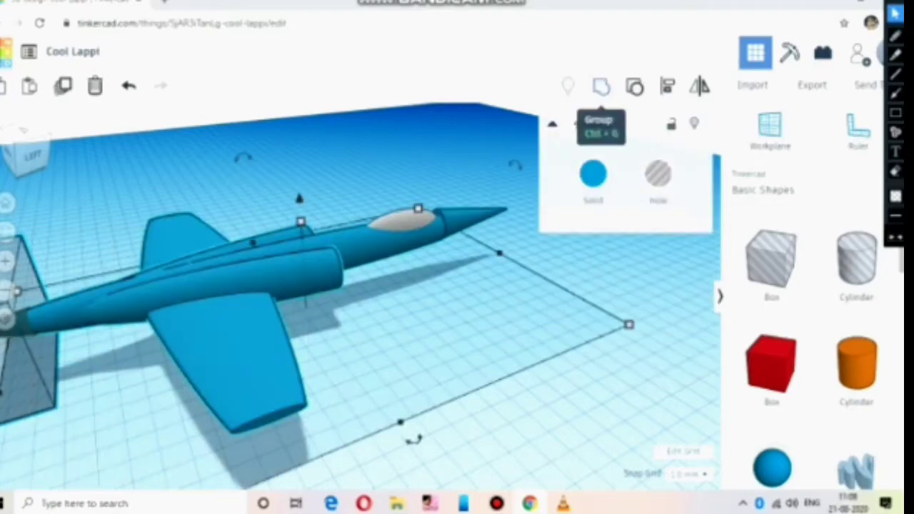
pyautogui.click(601, 86)
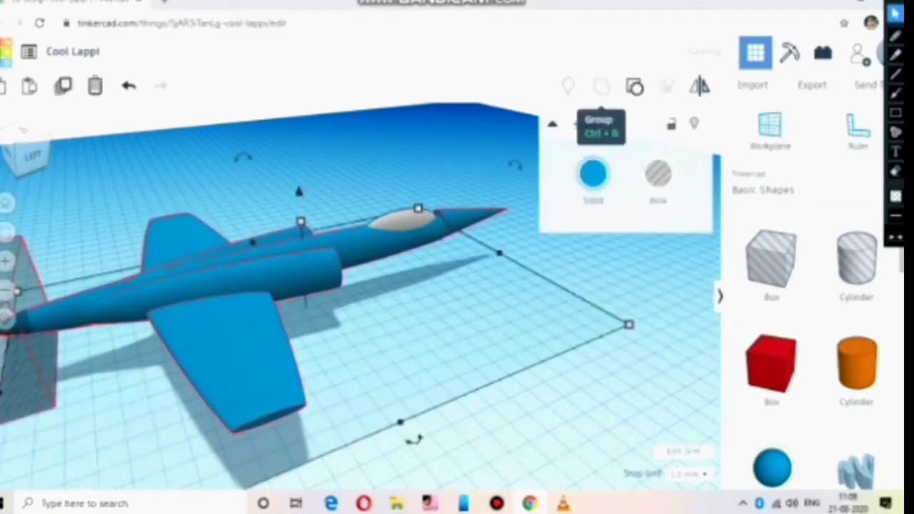
pyautogui.click(443, 336)
# Add a cylinder behind the aircraft, rotate it 90° onto its side and reduce its height to 9 mm
pyautogui.moveTo(442, 336); pyautogui.dragTo(551, 275, button='right')
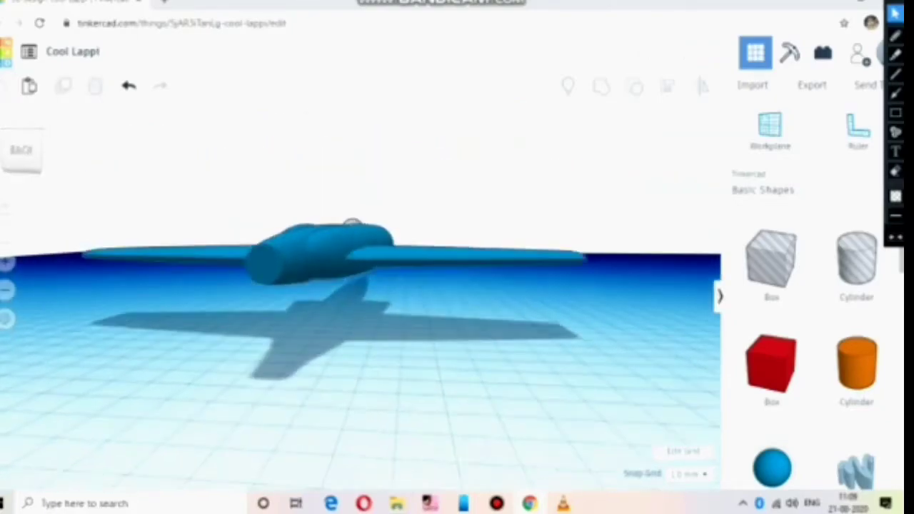
pyautogui.moveTo(856, 363); pyautogui.dragTo(236, 346)
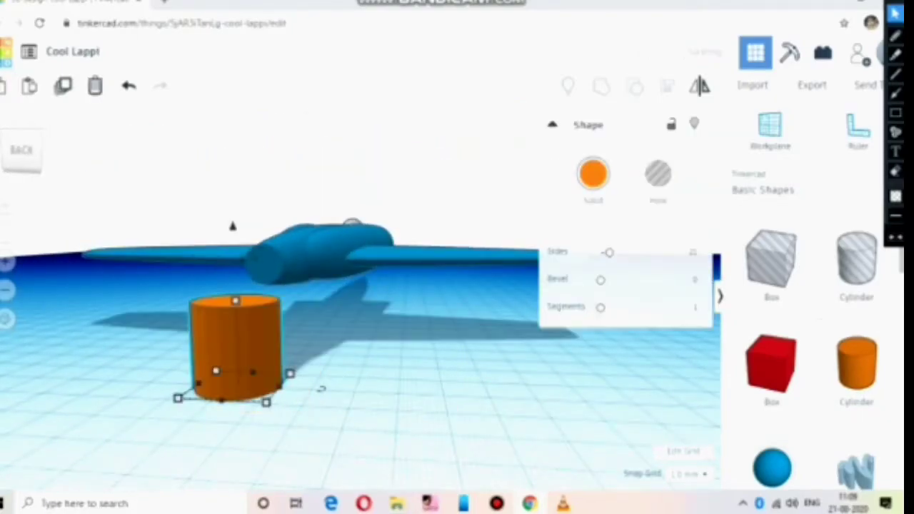
pyautogui.press('Return')
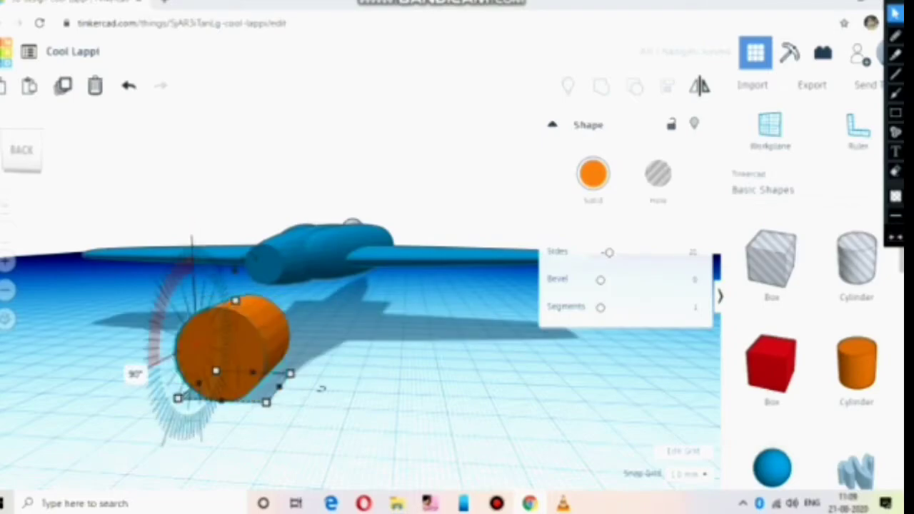
pyautogui.moveTo(279, 386); pyautogui.dragTo(235, 384)
pyautogui.moveTo(214, 301); pyautogui.dragTo(215, 347)
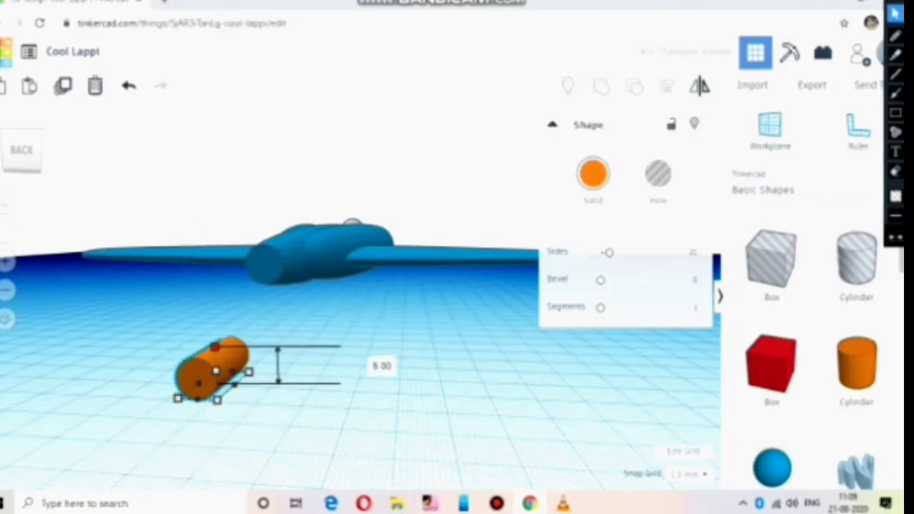
# Turn the cylinder into a hole and centre it inside the flat end of the tail
pyautogui.click(895, 36)
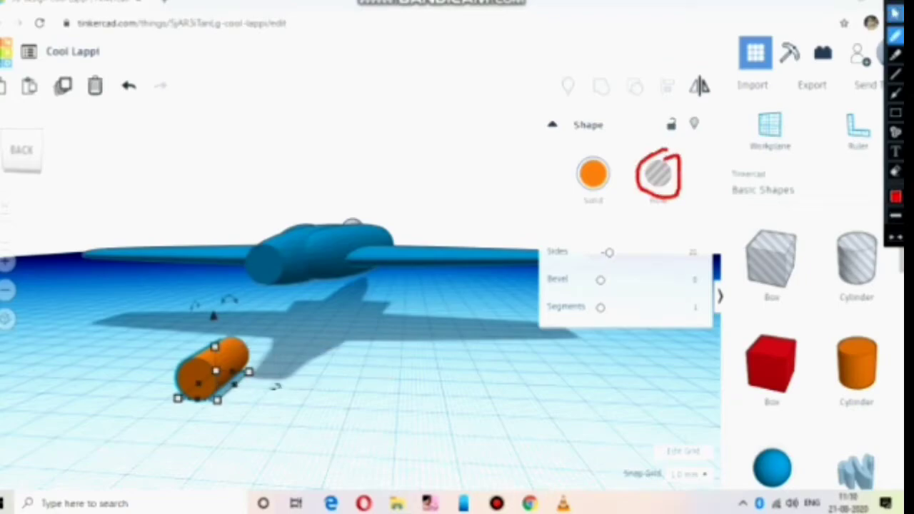
pyautogui.click(895, 13)
pyautogui.click(657, 174)
pyautogui.moveTo(214, 316); pyautogui.dragTo(211, 240)
pyautogui.moveTo(285, 321)
pyautogui.mouseDown(button='right')
pyautogui.moveTo(375, 332)
pyautogui.moveTo(347, 368)
pyautogui.mouseUp(button='right')
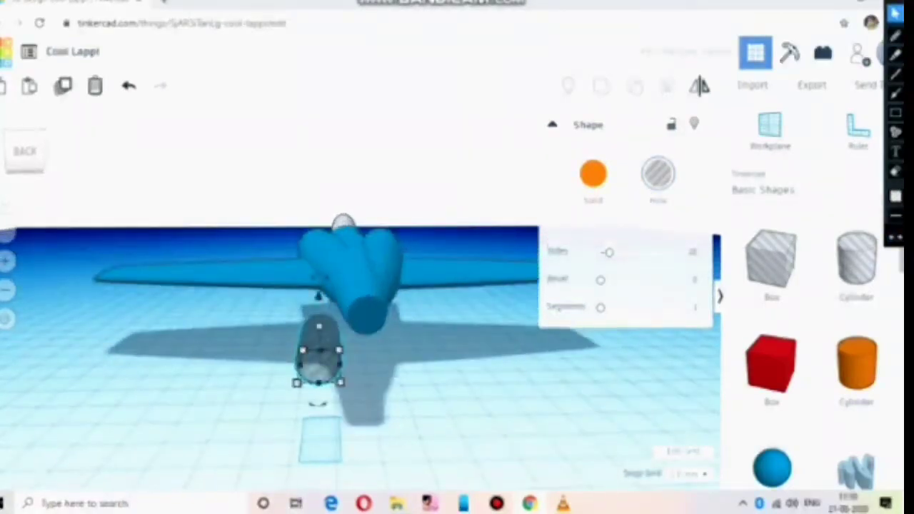
pyautogui.moveTo(320, 326); pyautogui.dragTo(362, 338)
pyautogui.moveTo(362, 295); pyautogui.dragTo(362, 262)
pyautogui.moveTo(365, 316); pyautogui.dragTo(367, 318)
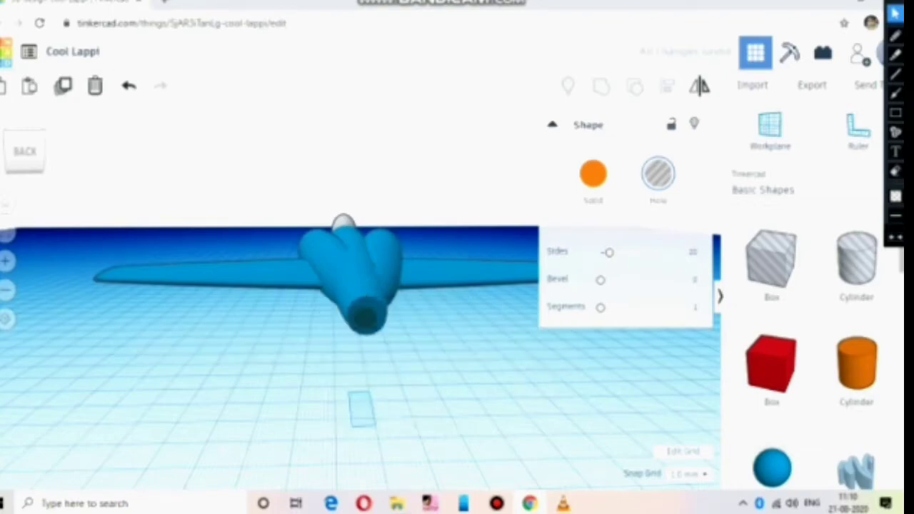
# Lengthen the cylinder hole to 57 mm and group it with the aircraft to bore the exhaust opening
pyautogui.click(435, 378)
pyautogui.moveTo(435, 378); pyautogui.dragTo(453, 383, button='right')
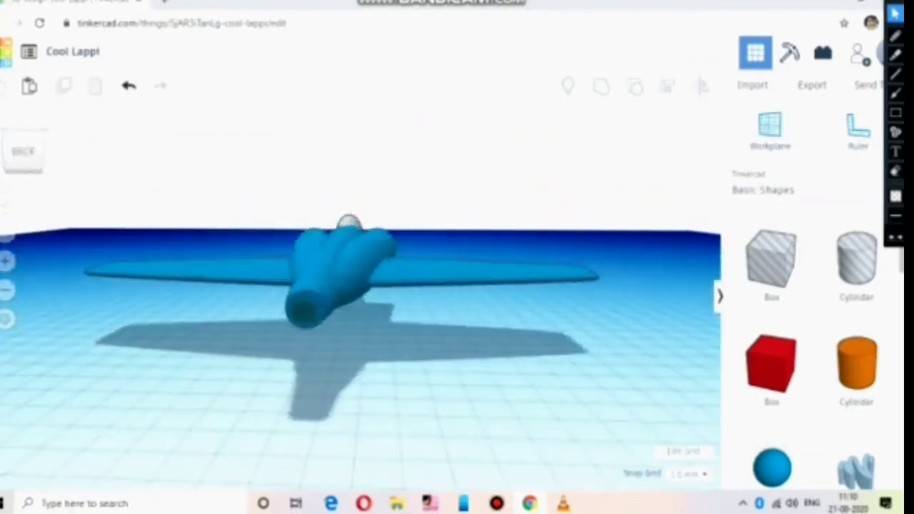
pyautogui.click(306, 312)
pyautogui.moveTo(303, 325); pyautogui.dragTo(267, 383)
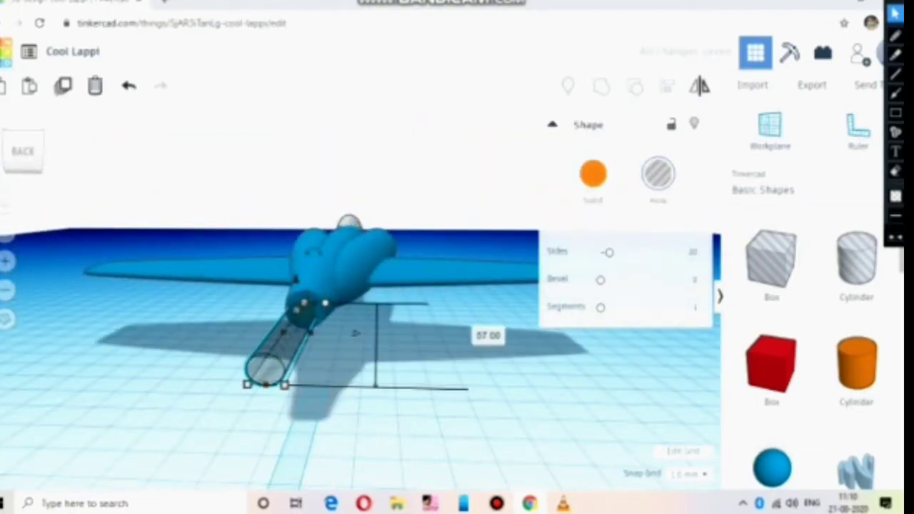
pyautogui.moveTo(239, 226); pyautogui.dragTo(310, 315)
pyautogui.hotkey('ctrl', 'g')
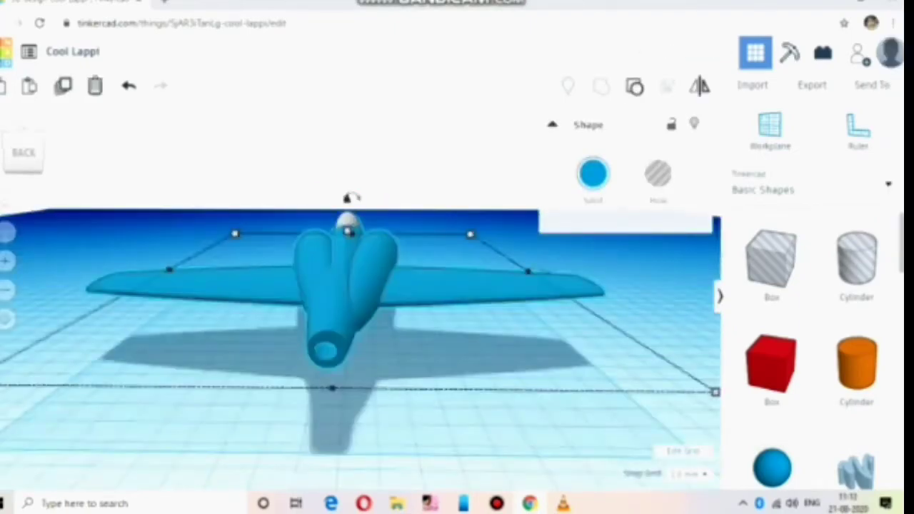
# Add a narrow cylinder hole near the aircraft's nose and lay it on its side along the aircraft's length
pyautogui.moveTo(351, 198); pyautogui.dragTo(541, 314, button='right')
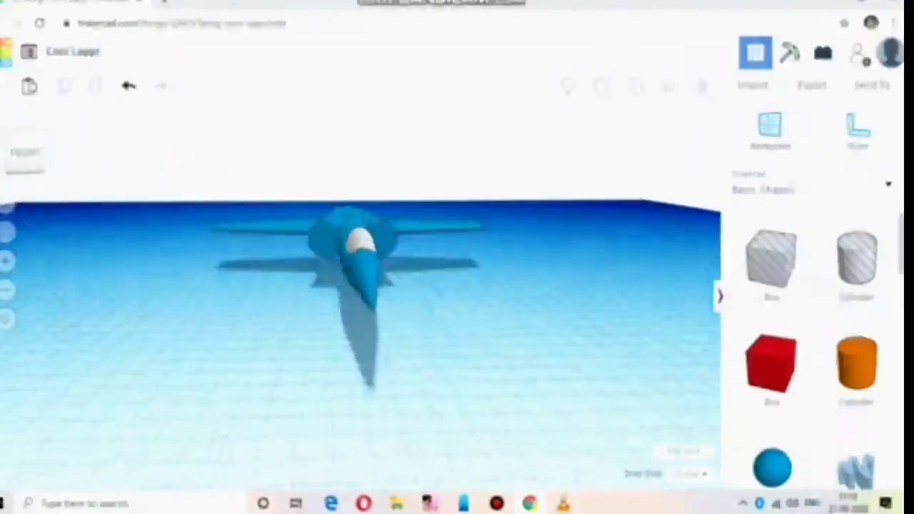
pyautogui.moveTo(857, 257); pyautogui.dragTo(414, 357)
pyautogui.moveTo(414, 357); pyautogui.dragTo(460, 346, button='right')
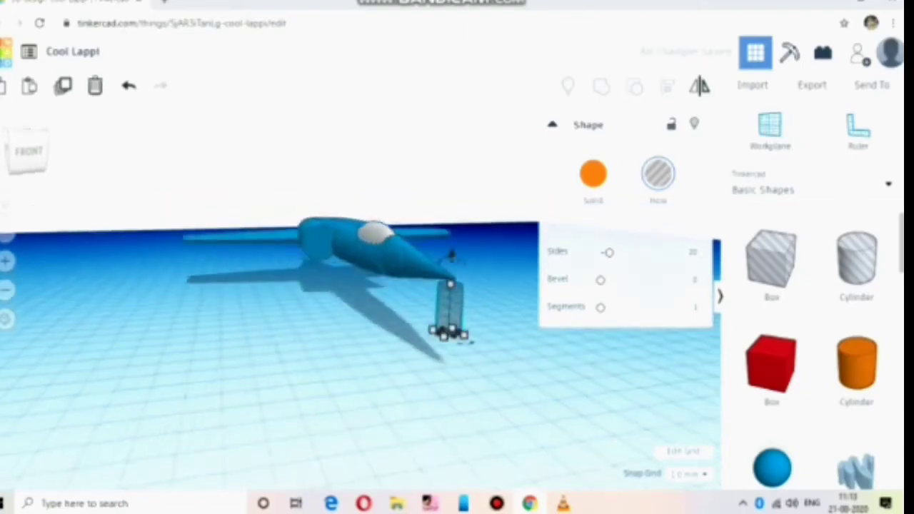
pyautogui.moveTo(466, 347); pyautogui.dragTo(487, 314)
pyautogui.click(500, 336)
pyautogui.moveTo(500, 336); pyautogui.dragTo(414, 371, button='right')
# Widen the cylinder hole near the nose and set its height to 12 mm
pyautogui.click(383, 273)
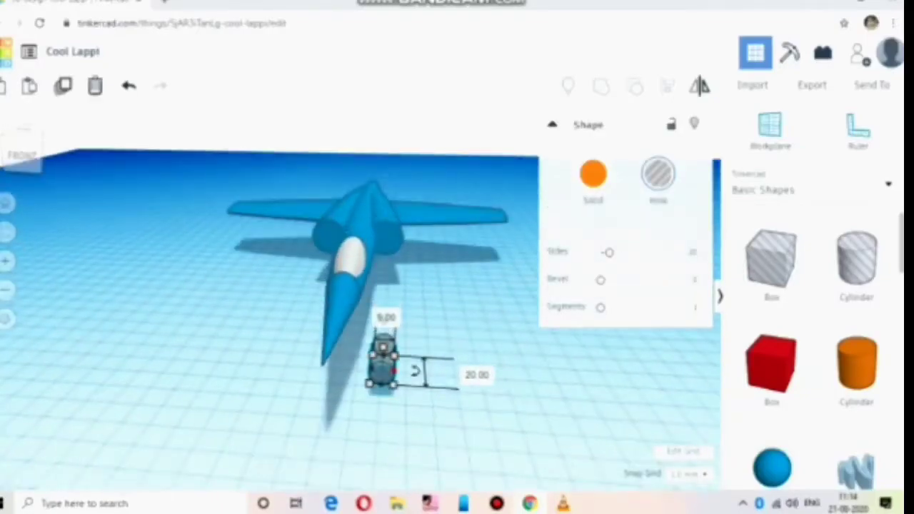
pyautogui.moveTo(394, 371); pyautogui.dragTo(401, 371)
pyautogui.moveTo(403, 368); pyautogui.dragTo(410, 289, button='right')
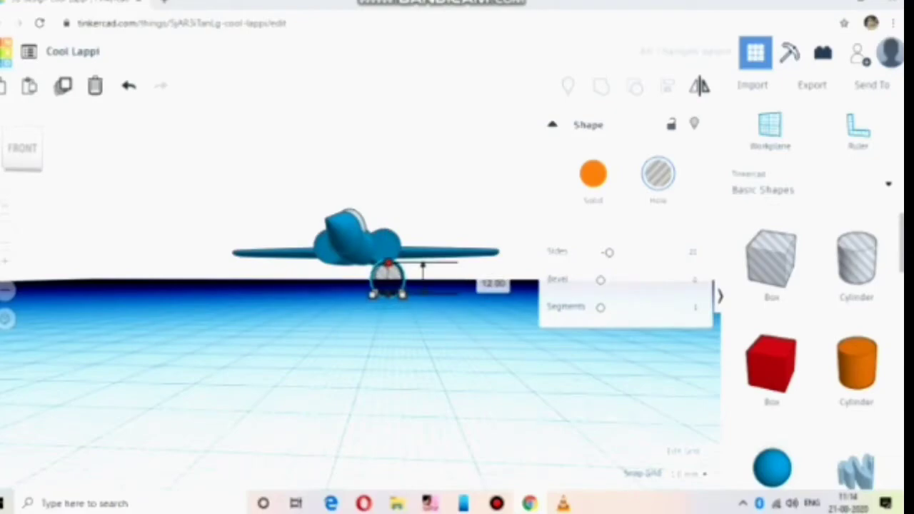
# Raise the cylinder hole into the front end of one side body and place a copy in the other side body
pyautogui.moveTo(388, 229); pyautogui.dragTo(388, 191)
pyautogui.moveTo(389, 235); pyautogui.dragTo(393, 321, button='right')
pyautogui.moveTo(384, 349); pyautogui.dragTo(384, 246)
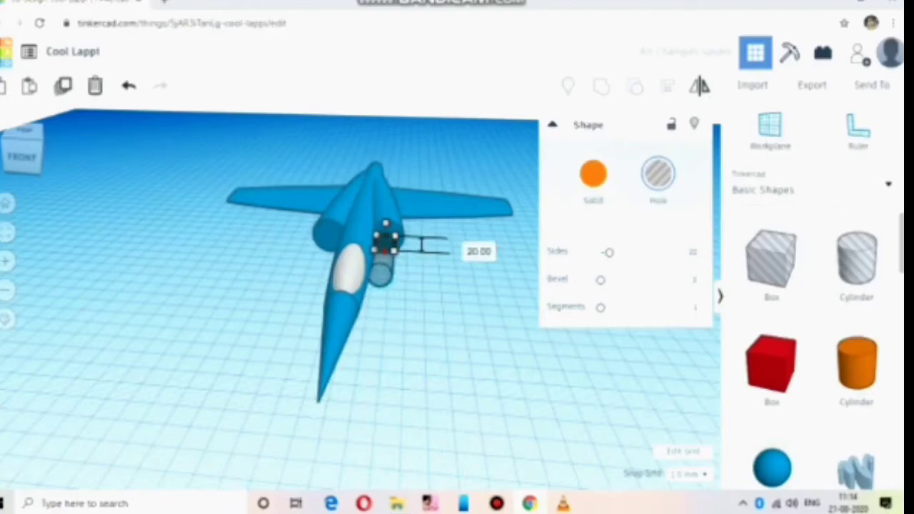
pyautogui.press('Right')
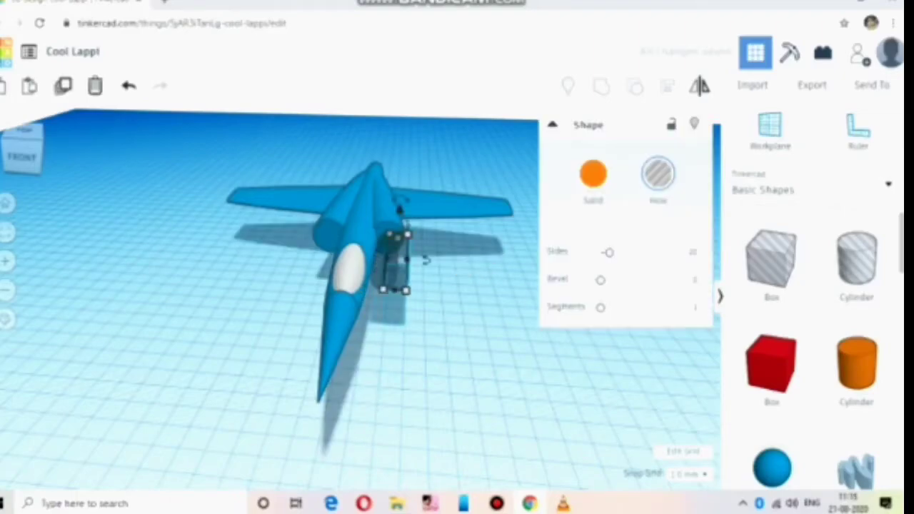
pyautogui.moveTo(389, 269); pyautogui.dragTo(321, 263)
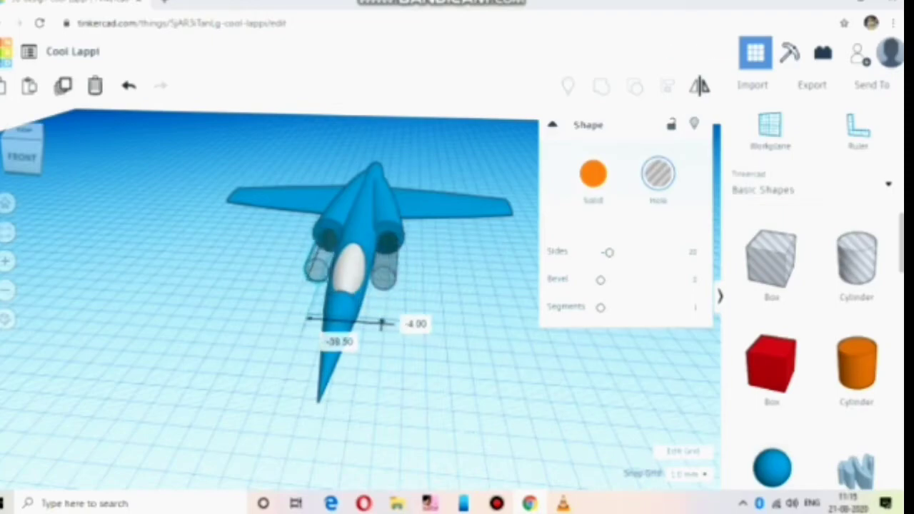
# Group both cylinder holes with the whole aircraft to bore the two front intake openings
pyautogui.moveTo(321, 268); pyautogui.dragTo(323, 357, button='right')
pyautogui.hotkey('ctrl', 'a')
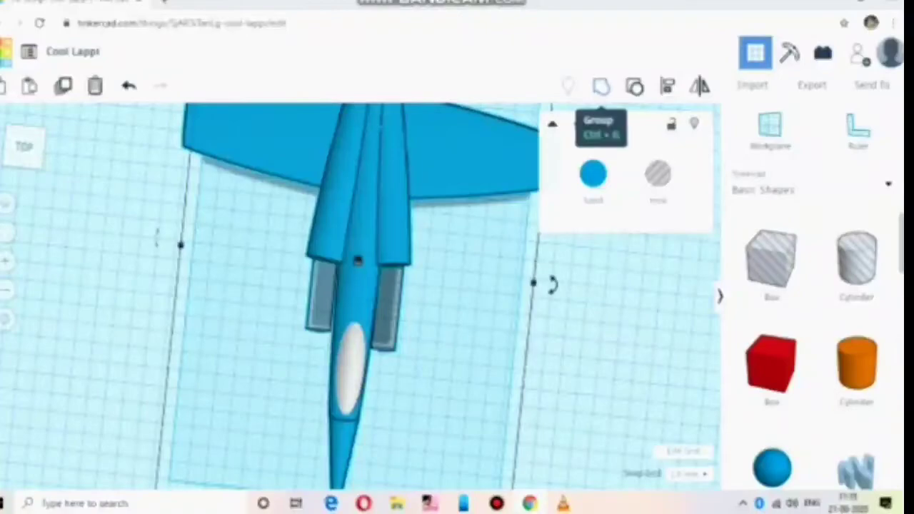
pyautogui.hotkey('ctrl', 'g')
pyautogui.moveTo(325, 350); pyautogui.dragTo(193, 300, button='right')
pyautogui.hotkey('ctrl', 'shift', 'g')
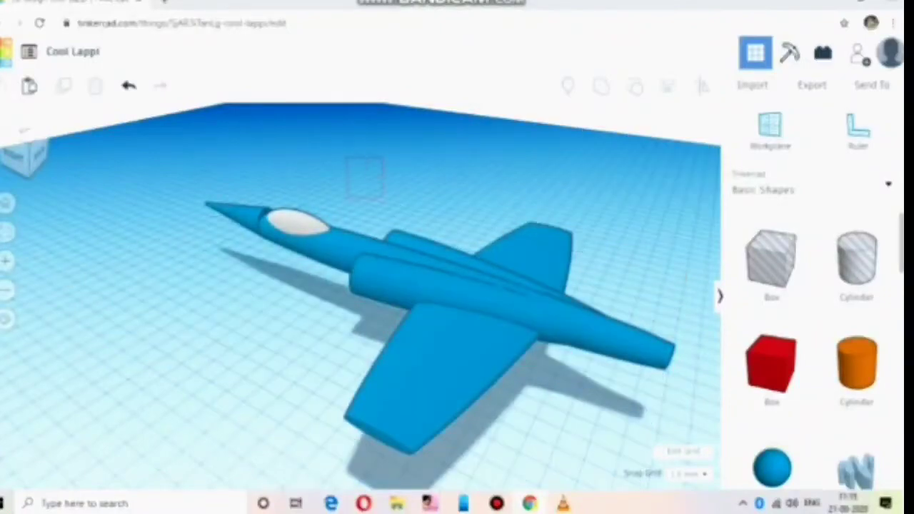
pyautogui.click(601, 86)
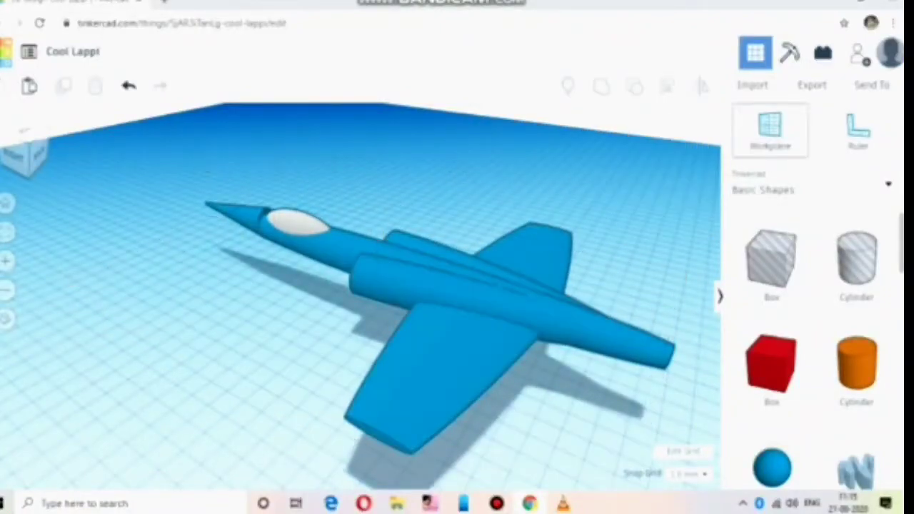
# Add a paraboloid to the workplane beside the aircraft's tail
pyautogui.scroll(-6, 814, 350)
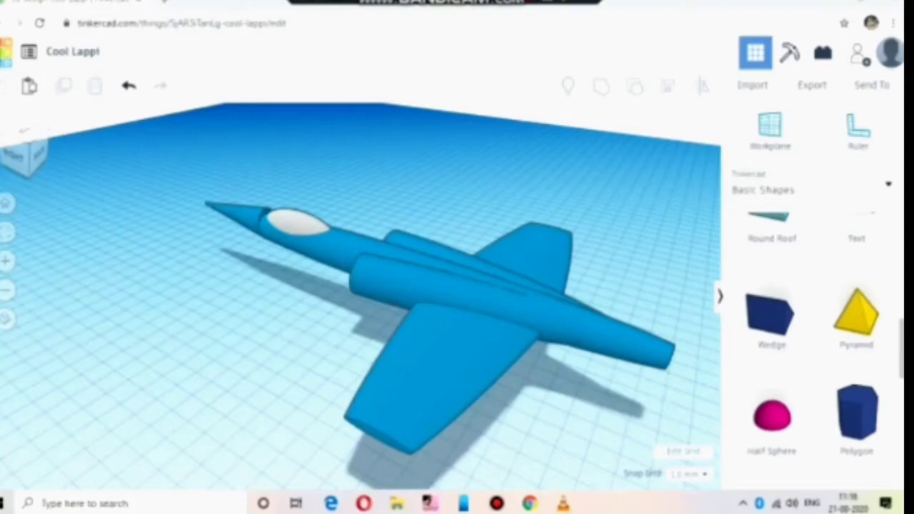
pyautogui.click(567, 2)
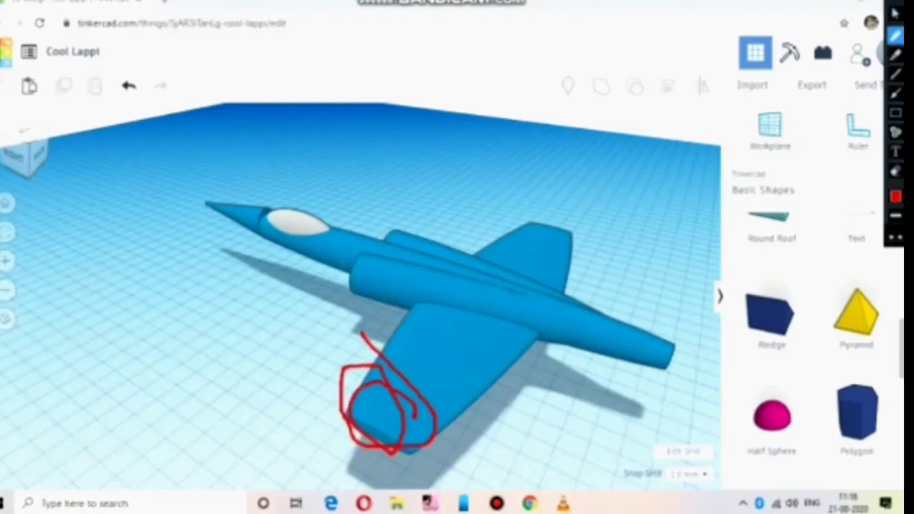
pyautogui.click(891, 238)
pyautogui.scroll(-2, 772, 409)
pyautogui.click(772, 409)
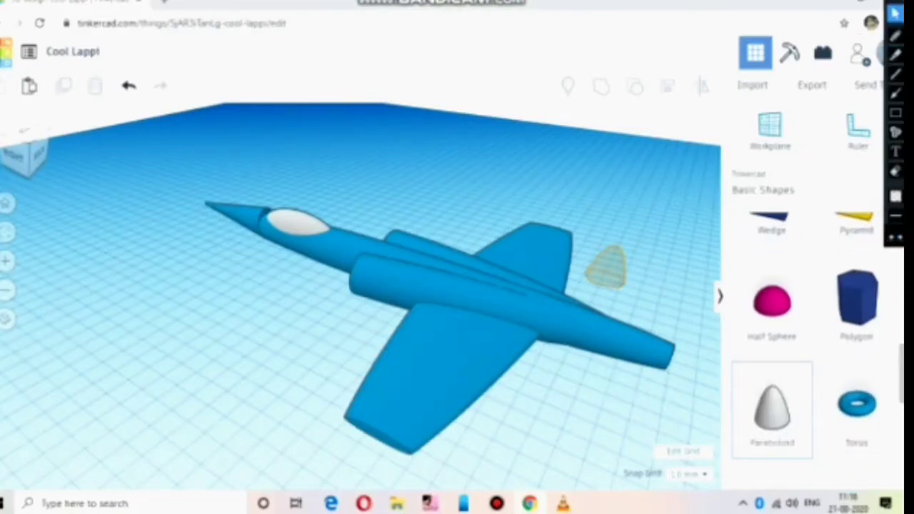
pyautogui.click(607, 270)
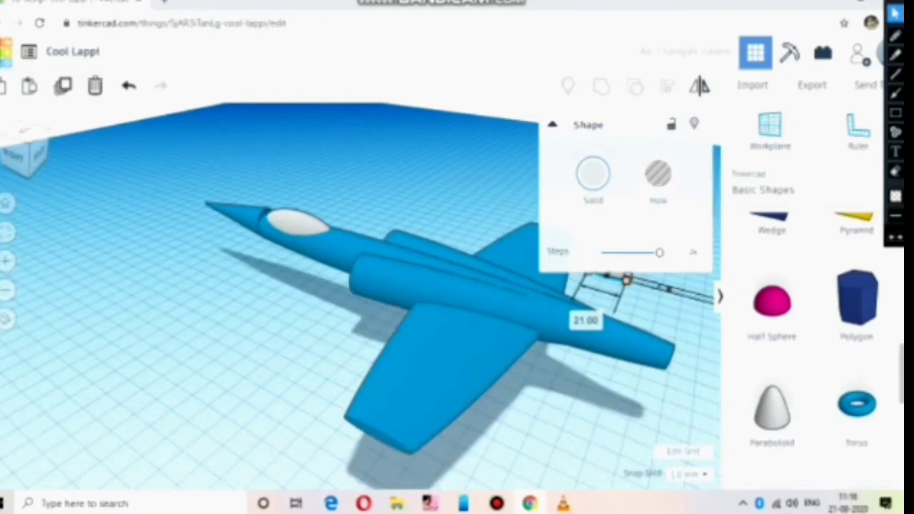
# Narrow the paraboloid and move it up over the rear end of the fuselage
pyautogui.click(552, 125)
pyautogui.moveTo(626, 214); pyautogui.dragTo(631, 199)
pyautogui.moveTo(614, 249); pyautogui.dragTo(627, 363)
pyautogui.moveTo(626, 364); pyautogui.dragTo(450, 353, button='right')
pyautogui.moveTo(388, 444); pyautogui.dragTo(370, 449)
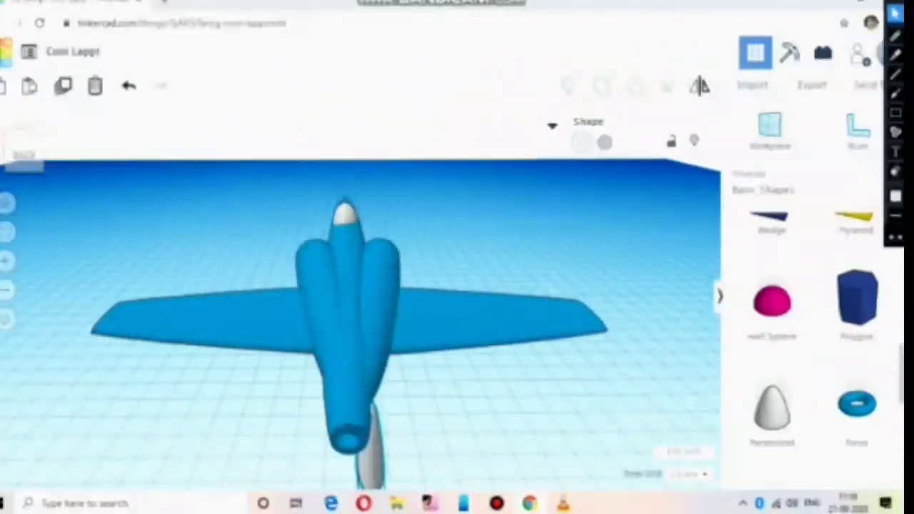
pyautogui.moveTo(352, 369); pyautogui.dragTo(352, 326)
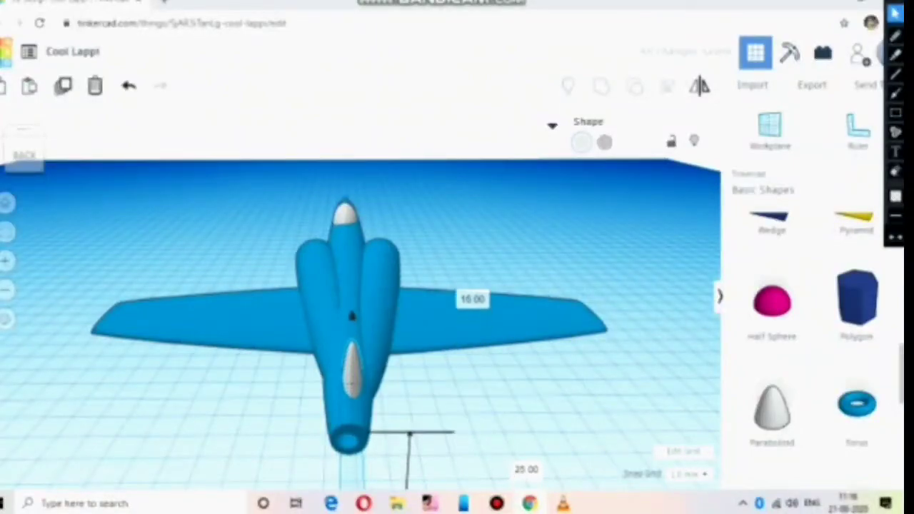
# Raise the paraboloid to 31 mm above the workplane and thin it into an upright tail fin
pyautogui.moveTo(352, 335); pyautogui.dragTo(352, 280, button='right')
pyautogui.moveTo(331, 175); pyautogui.dragTo(331, 153)
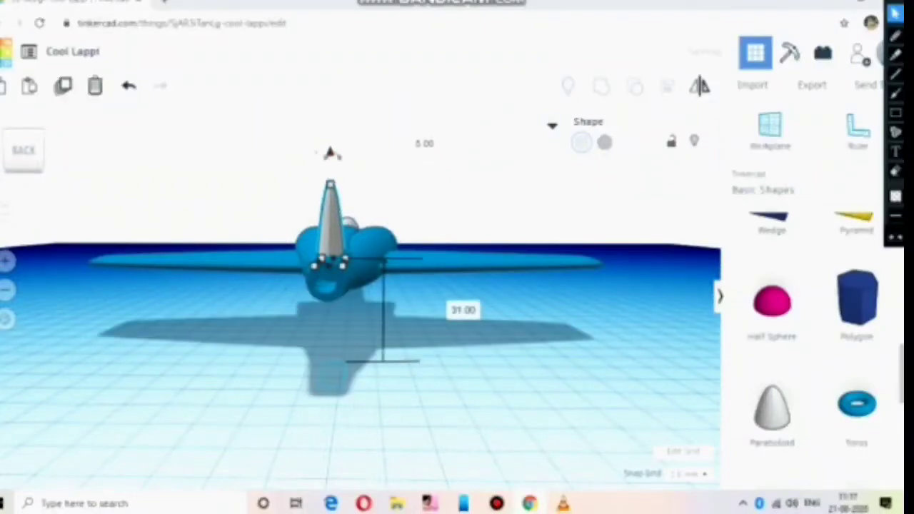
pyautogui.moveTo(344, 265); pyautogui.dragTo(333, 262)
pyautogui.moveTo(325, 227); pyautogui.dragTo(330, 223)
pyautogui.moveTo(331, 236); pyautogui.dragTo(356, 286, button='right')
pyautogui.moveTo(363, 389); pyautogui.dragTo(359, 390)
# Adjust the fin's height and position so it sits on top of the tail end
pyautogui.click(436, 421)
pyautogui.moveTo(435, 421); pyautogui.dragTo(400, 414, button='right')
pyautogui.click(291, 396)
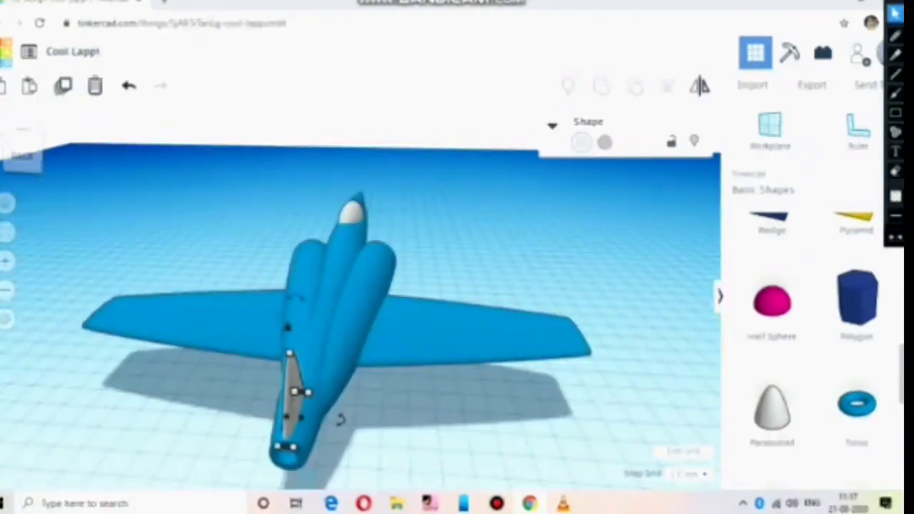
pyautogui.moveTo(284, 278); pyautogui.dragTo(284, 288)
pyautogui.moveTo(301, 390); pyautogui.dragTo(306, 380)
pyautogui.moveTo(318, 382); pyautogui.dragTo(207, 341, button='right')
# Add a box hole, tilt it backwards and move it over the fin's front edge
pyautogui.scroll(8, 771, 286)
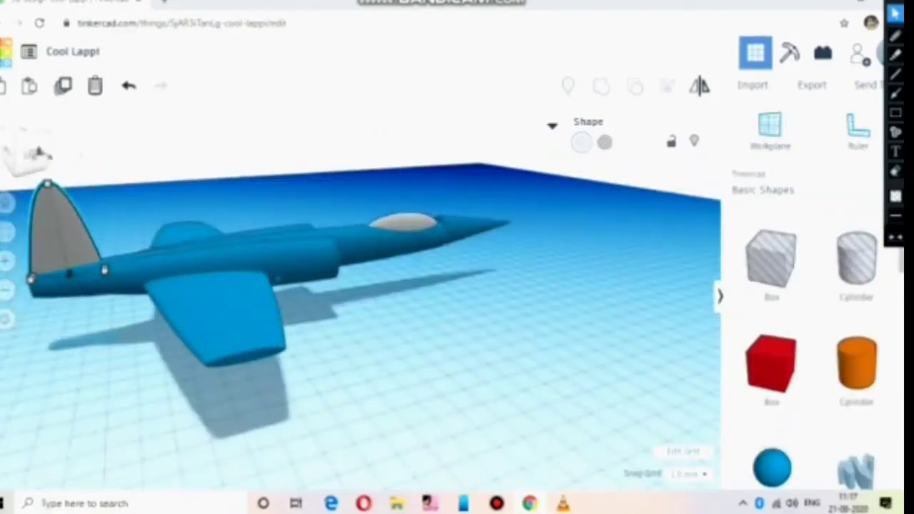
pyautogui.click(772, 266)
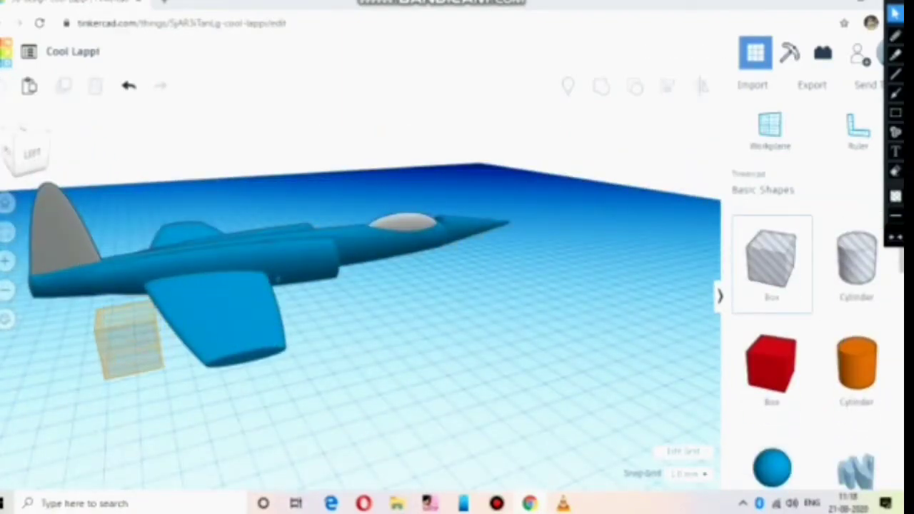
pyautogui.click(130, 340)
pyautogui.moveTo(125, 315); pyautogui.dragTo(92, 247)
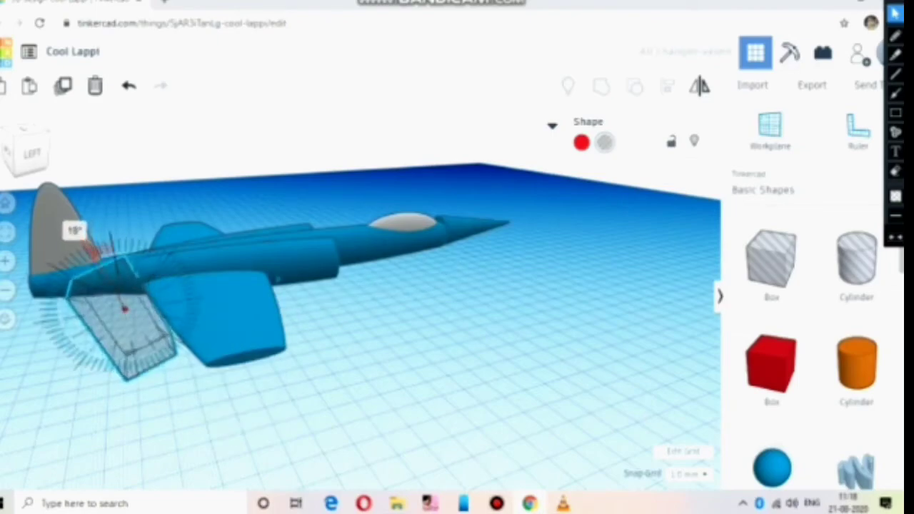
pyautogui.moveTo(125, 321); pyautogui.dragTo(77, 229)
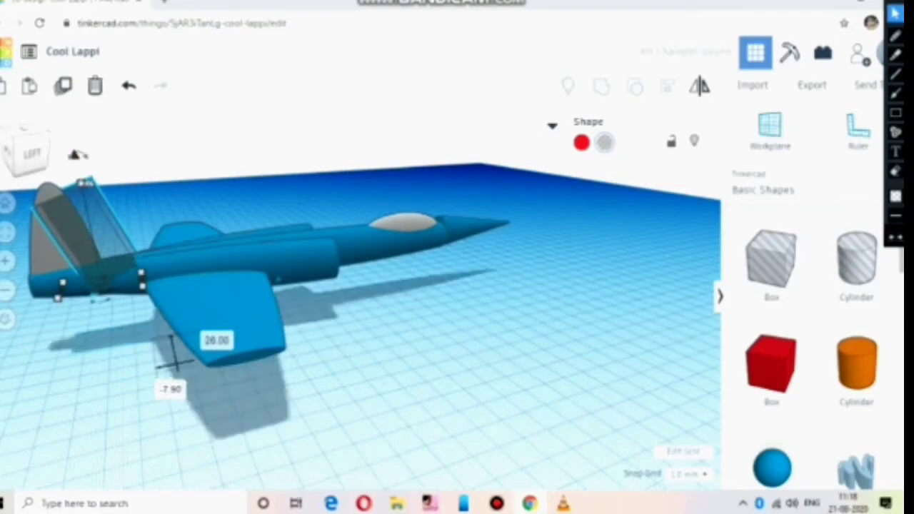
# Raise the tilted box hole to cover the fin's front and group both to cut a straight slanted leading edge
pyautogui.moveTo(143, 214); pyautogui.dragTo(214, 267, button='right')
pyautogui.moveTo(90, 236); pyautogui.dragTo(79, 202)
pyautogui.moveTo(214, 268); pyautogui.dragTo(167, 211, button='right')
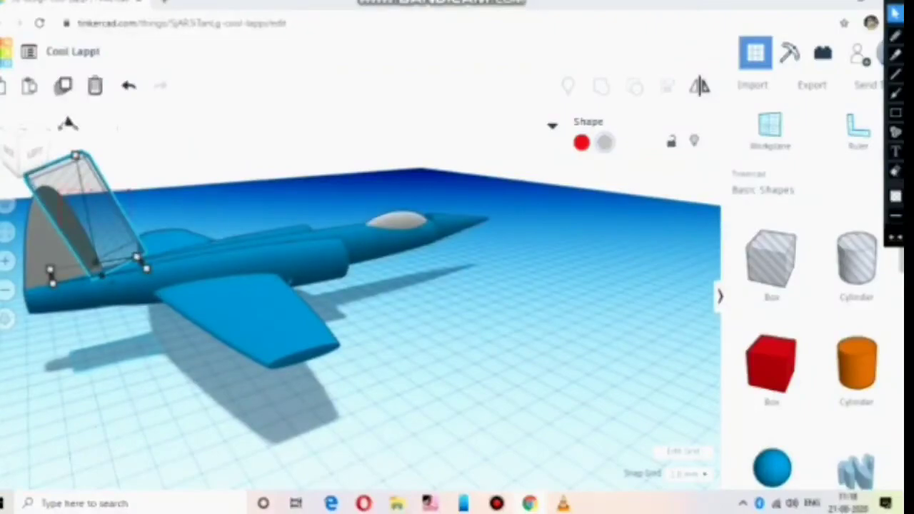
pyautogui.keyDown('shift'); pyautogui.click(41, 246); pyautogui.keyUp('shift')
pyautogui.hotkey('ctrl', 'g')
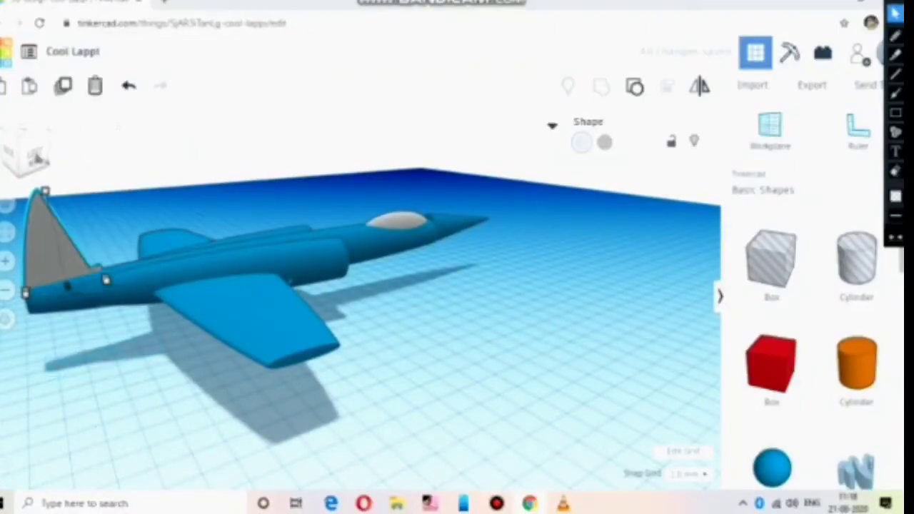
# Add a second box hole and raise it over the tip of the tail fin
pyautogui.moveTo(107, 281); pyautogui.dragTo(159, 324, button='right')
pyautogui.click(771, 259)
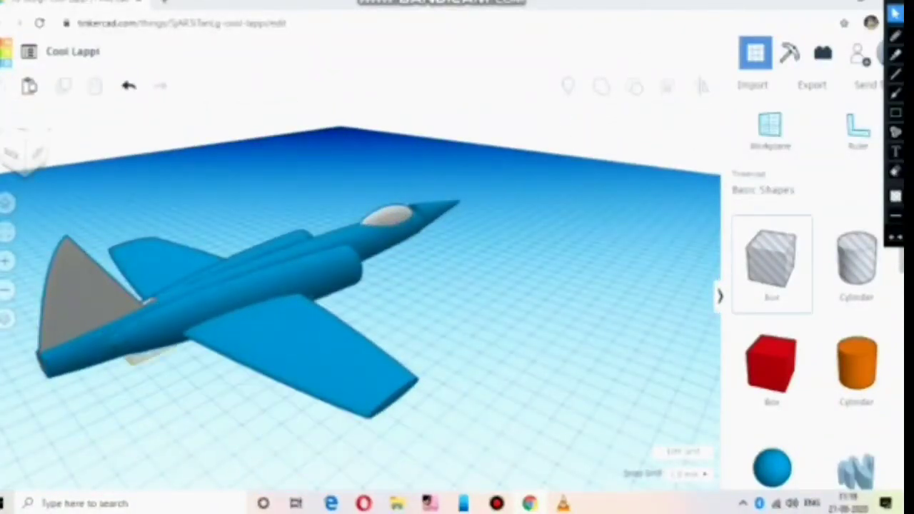
pyautogui.click(92, 410)
pyautogui.moveTo(74, 342); pyautogui.dragTo(22, 191)
pyautogui.moveTo(44, 254); pyautogui.dragTo(66, 247)
# Group the second box hole with the fin to cut its tip off flat
pyautogui.click(43, 184)
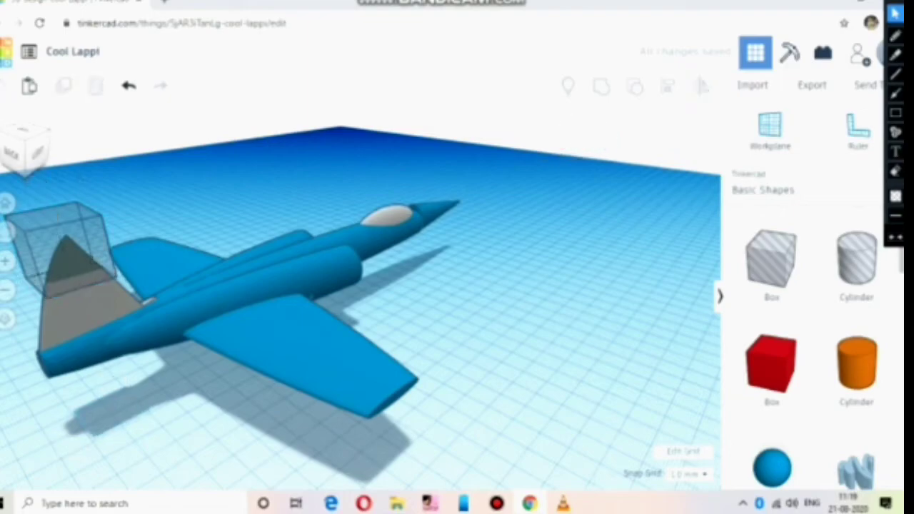
pyautogui.moveTo(91, 264); pyautogui.dragTo(92, 267)
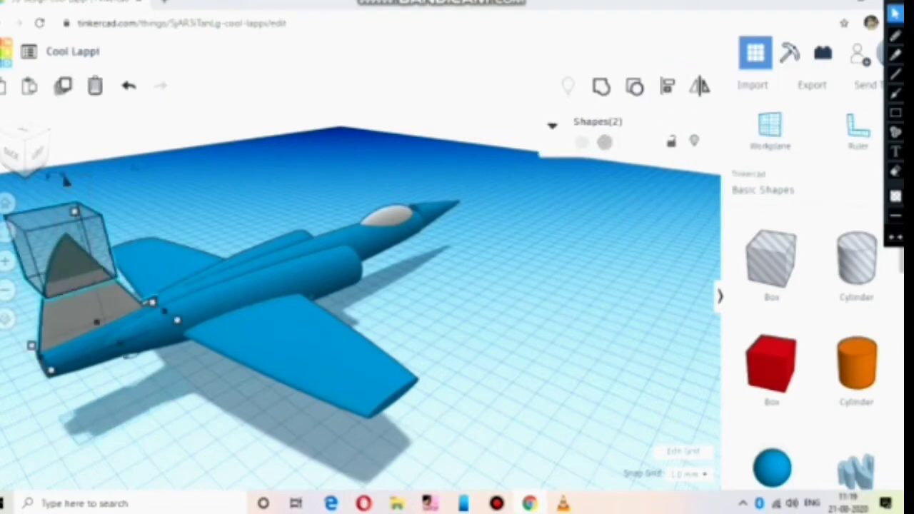
pyautogui.hotkey('ctrl', 'g')
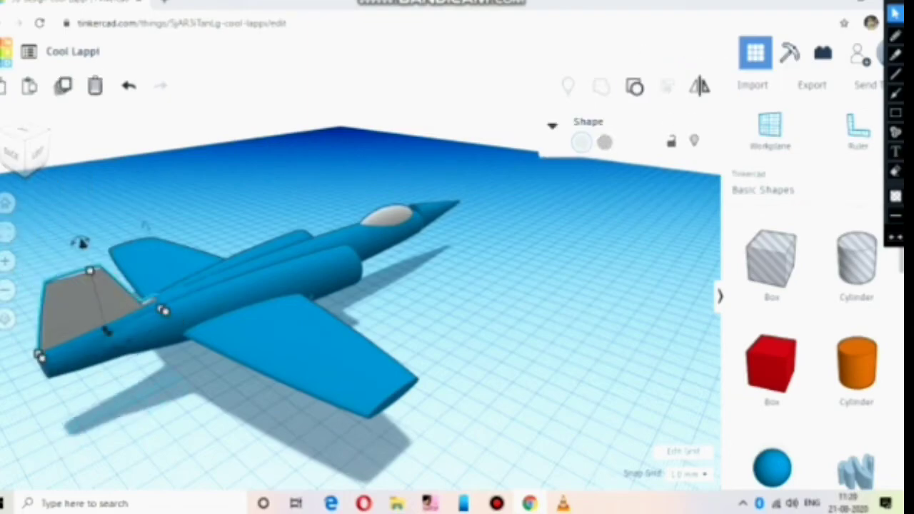
# Make the trimmed tail fin taller and slightly adjust its base size
pyautogui.moveTo(89, 272); pyautogui.dragTo(76, 215)
pyautogui.moveTo(76, 217); pyautogui.dragTo(186, 421, button='right')
pyautogui.moveTo(186, 421); pyautogui.dragTo(179, 426)
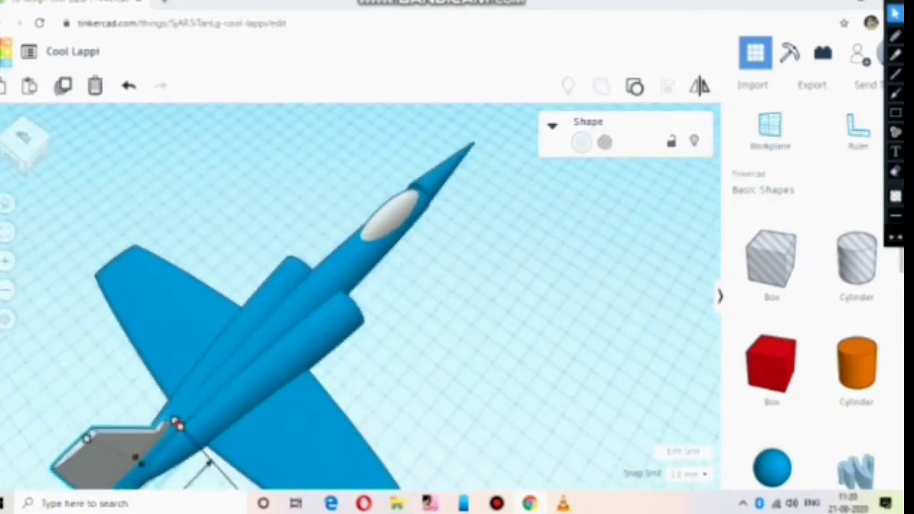
# Shift the canopy sideways to line it up with the fuselage's nose section
pyautogui.click(443, 385)
pyautogui.moveTo(442, 386); pyautogui.dragTo(437, 321, button='right')
pyautogui.moveTo(528, 286); pyautogui.dragTo(364, 343, button='right')
pyautogui.click(357, 250)
pyautogui.moveTo(449, 472); pyautogui.dragTo(428, 427)
pyautogui.moveTo(429, 427); pyautogui.dragTo(393, 307, button='right')
pyautogui.moveTo(479, 218); pyautogui.dragTo(506, 257, button='right')
pyautogui.moveTo(349, 243); pyautogui.dragTo(364, 245)
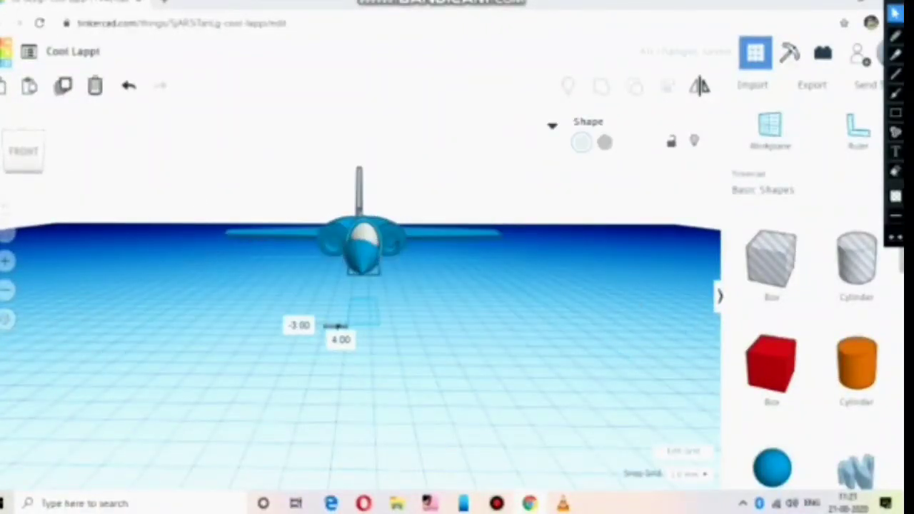
# Shift the tail fin slightly sideways to centre it on the fuselage
pyautogui.click(429, 307)
pyautogui.moveTo(429, 307); pyautogui.dragTo(439, 365, button='right')
pyautogui.moveTo(346, 130); pyautogui.dragTo(348, 130)
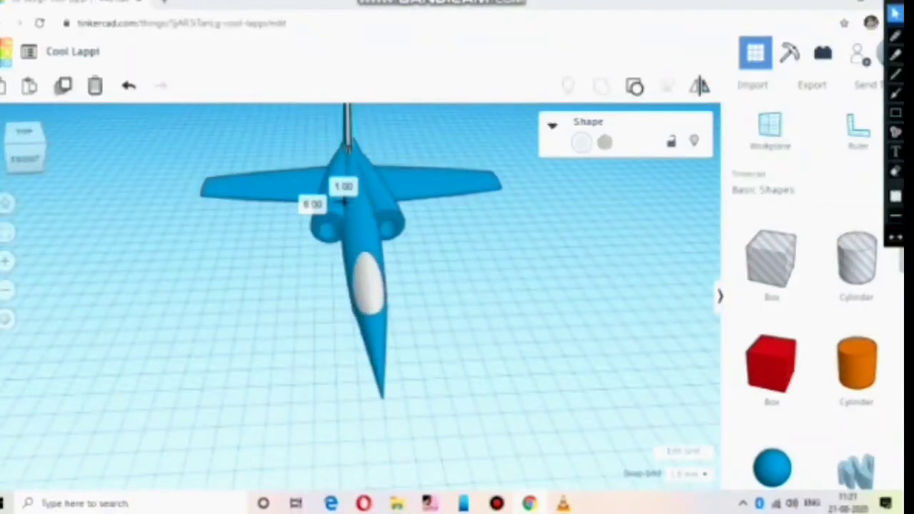
pyautogui.moveTo(371, 236); pyautogui.dragTo(454, 239, button='right')
pyautogui.click(492, 275)
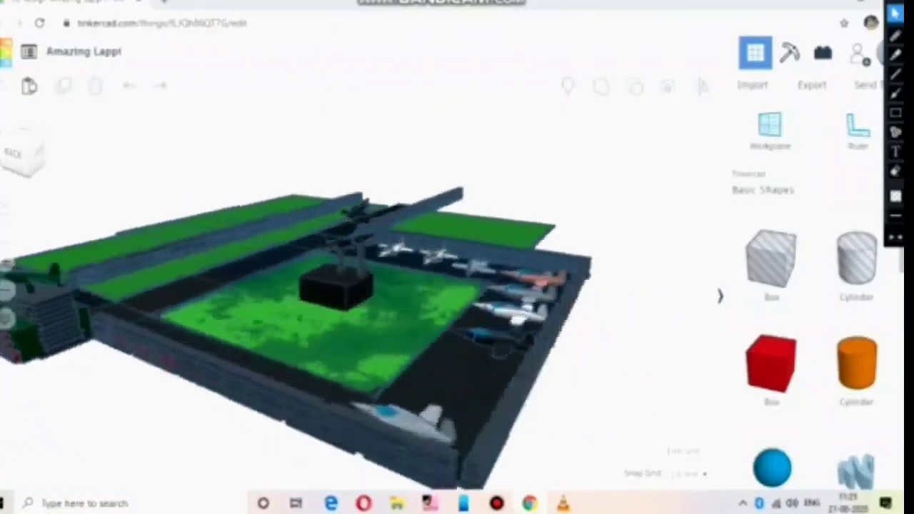
# Examine the Amazing Lappi air base design from several sides, including the parked jets and the lettering on the entrance wall
pyautogui.moveTo(429, 285); pyautogui.dragTo(300, 285, button='right')
pyautogui.scroll(6, 343, 286)
pyautogui.moveTo(400, 286); pyautogui.dragTo(446, 278, button='right')
pyautogui.scroll(-6, 342, 285)
pyautogui.moveTo(371, 321); pyautogui.dragTo(457, 235, button='right')
pyautogui.moveTo(400, 285); pyautogui.dragTo(464, 265, button='right')
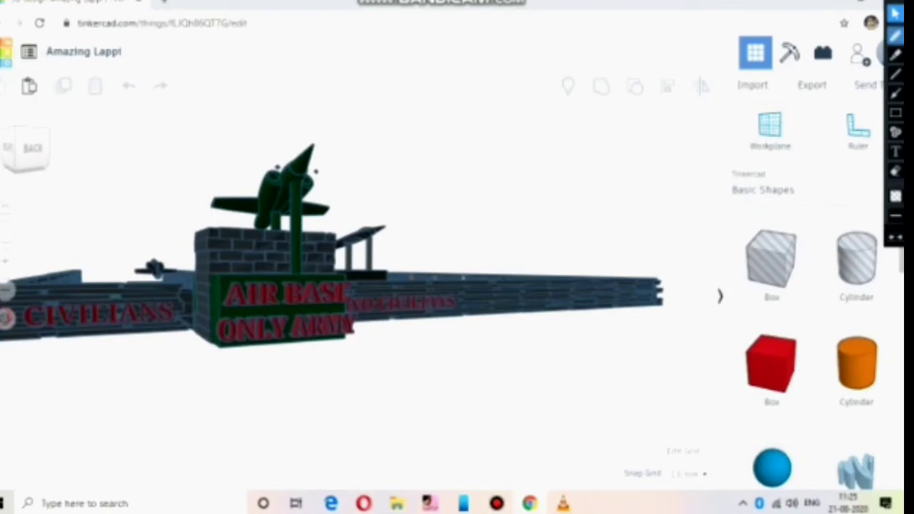
pyautogui.click(895, 36)
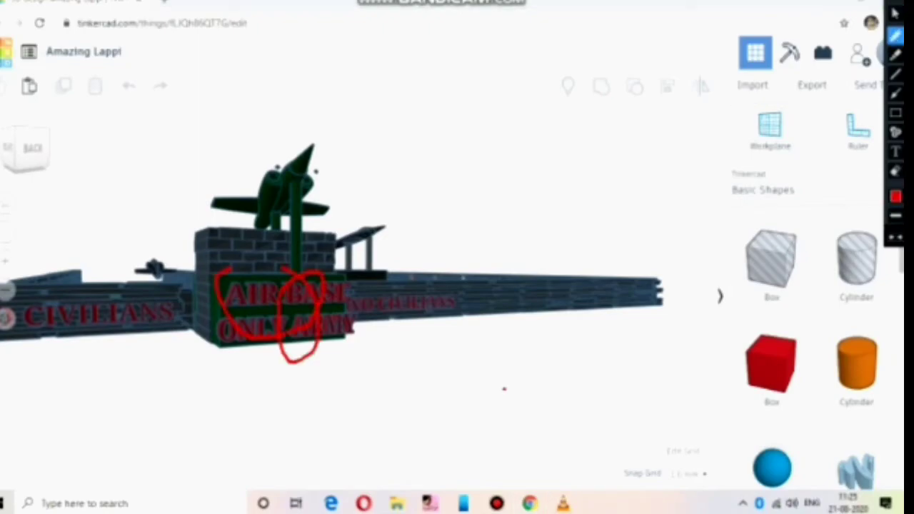
pyautogui.click(892, 237)
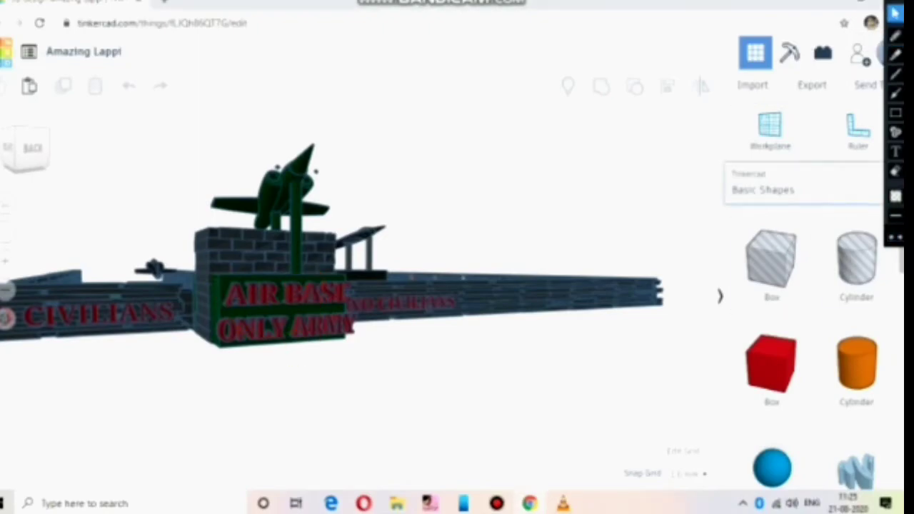
# Switch the shape library to Text and numbers and add a text shape beside the entrance sign
pyautogui.click(807, 184)
pyautogui.click(895, 55)
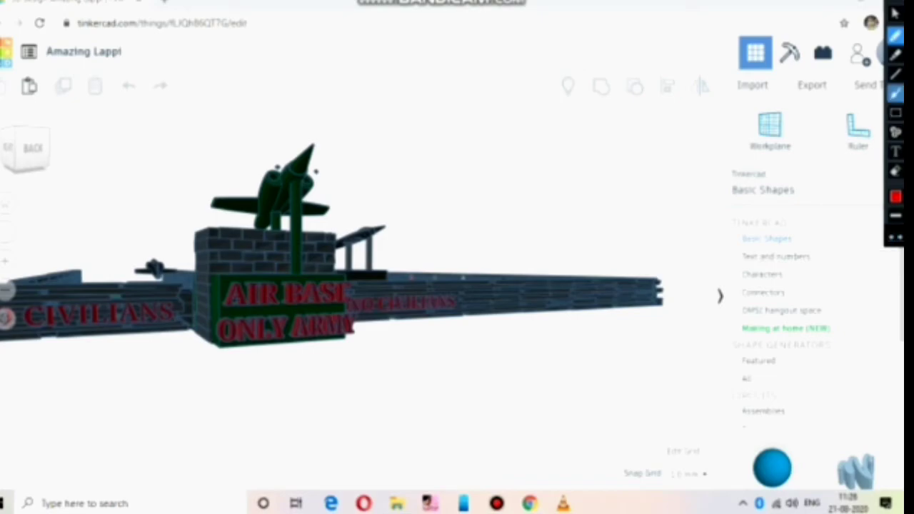
pyautogui.click(895, 14)
pyautogui.click(820, 257)
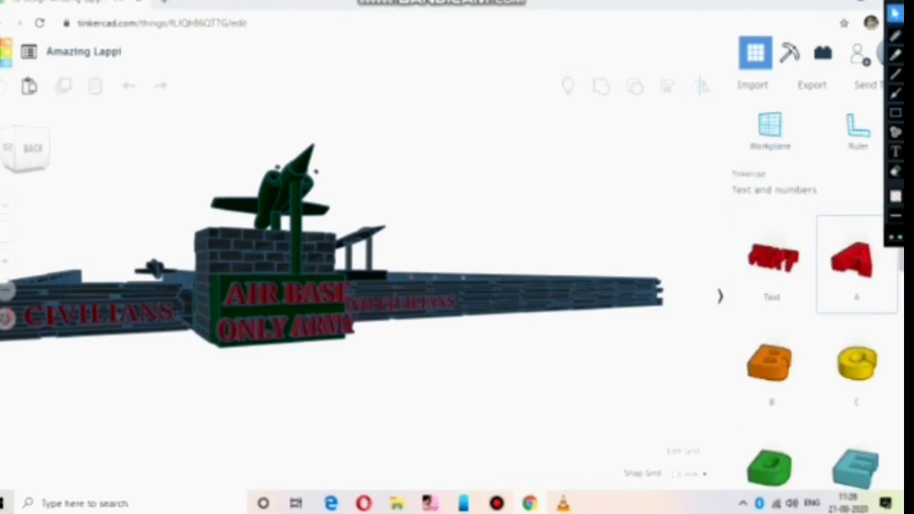
pyautogui.moveTo(771, 260); pyautogui.dragTo(431, 357)
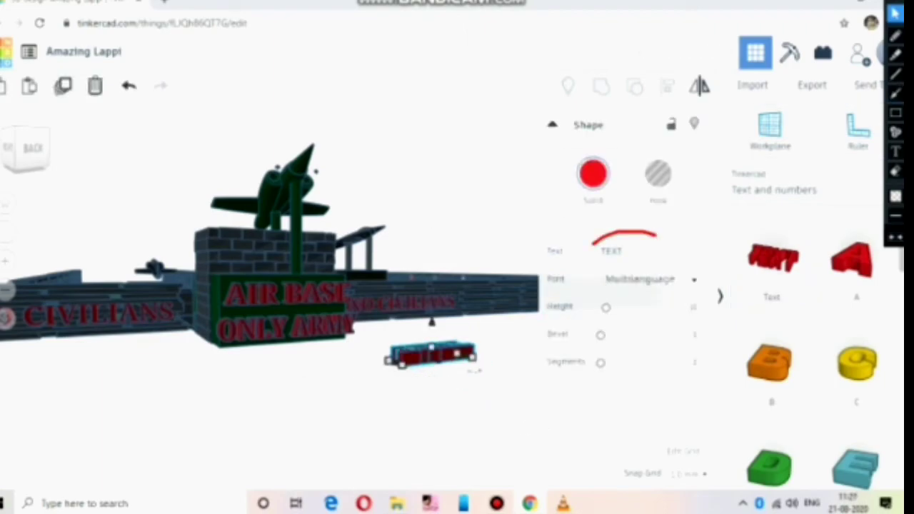
# Replace the text shape's wording with the trial letters nsdjdnng and clear the entry
pyautogui.click(896, 33)
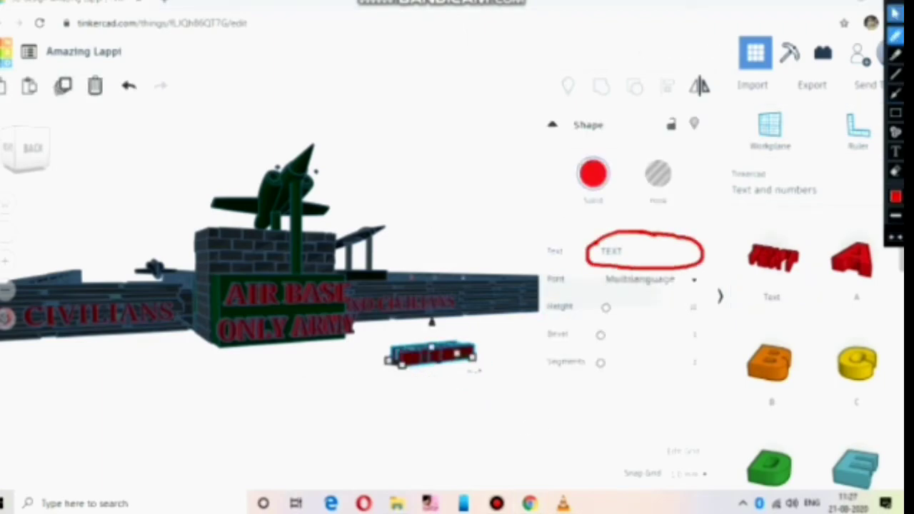
pyautogui.click(896, 14)
pyautogui.doubleClick(612, 251)
pyautogui.write('nsdjdnng')
pyautogui.press('BackSpace')
pyautogui.press('BackSpace')
pyautogui.press('BackSpace')
pyautogui.press('BackSpace')
pyautogui.press('BackSpace')
pyautogui.press('BackSpace')
pyautogui.press('BackSpace')
pyautogui.press('BackSpace')
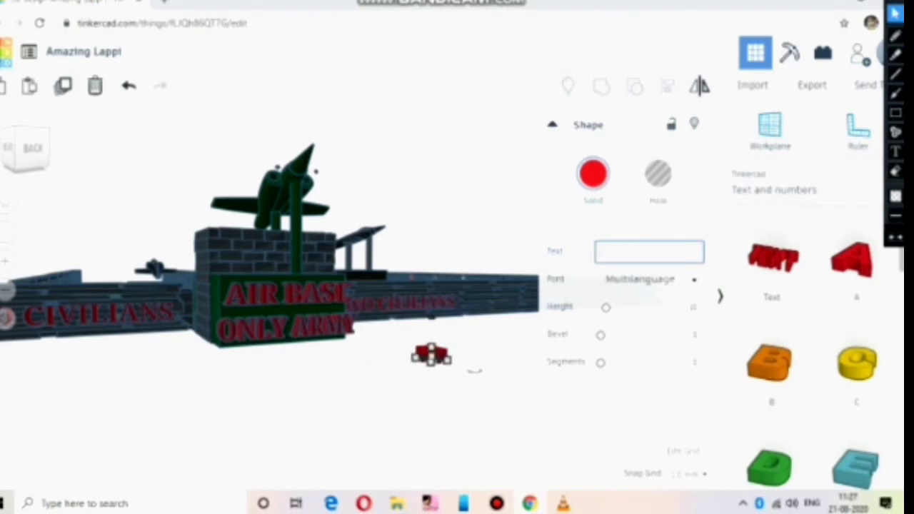
# Delete the trial text shape in front of the air base wall
pyautogui.moveTo(429, 389); pyautogui.dragTo(394, 463, button='right')
pyautogui.moveTo(383, 479); pyautogui.dragTo(390, 424)
pyautogui.moveTo(389, 428); pyautogui.dragTo(346, 464, button='right')
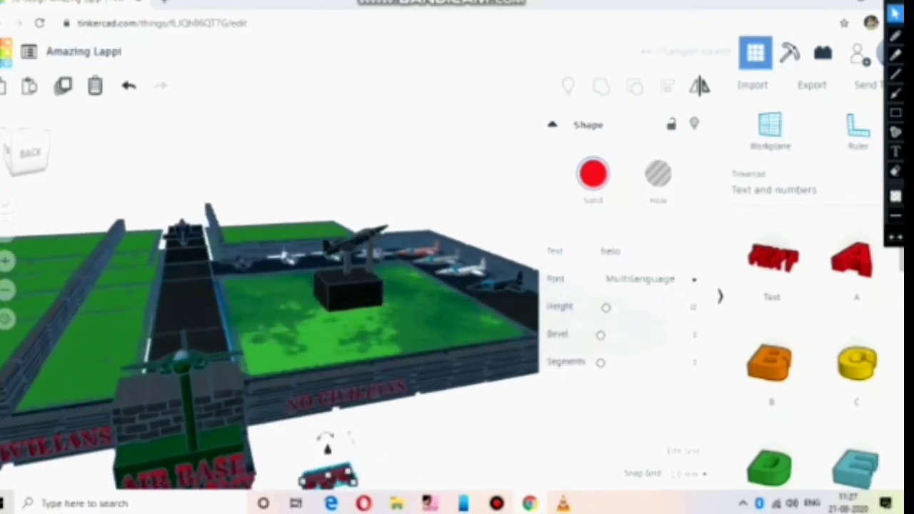
pyautogui.press('Delete')
# Return the shape library to Basic Shapes and look over the air base from above and from its right side
pyautogui.moveTo(343, 428); pyautogui.dragTo(399, 314, button='right')
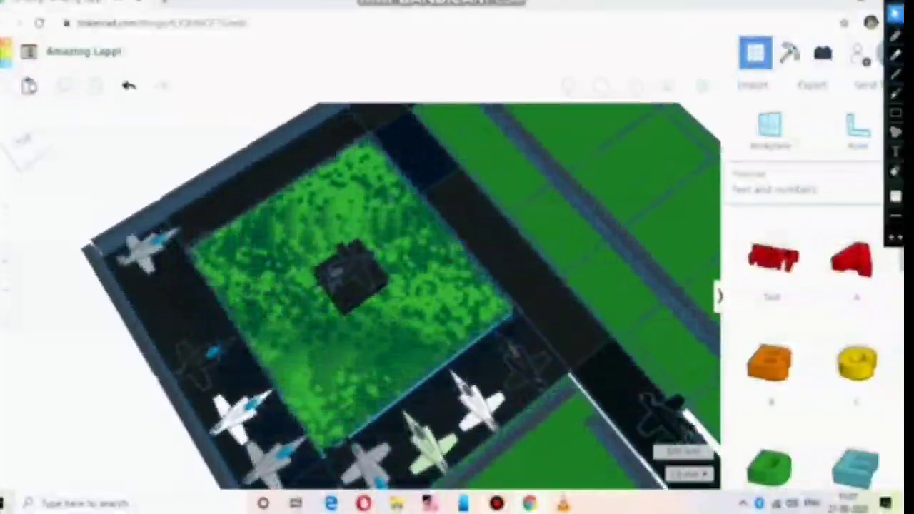
pyautogui.click(774, 190)
pyautogui.click(768, 239)
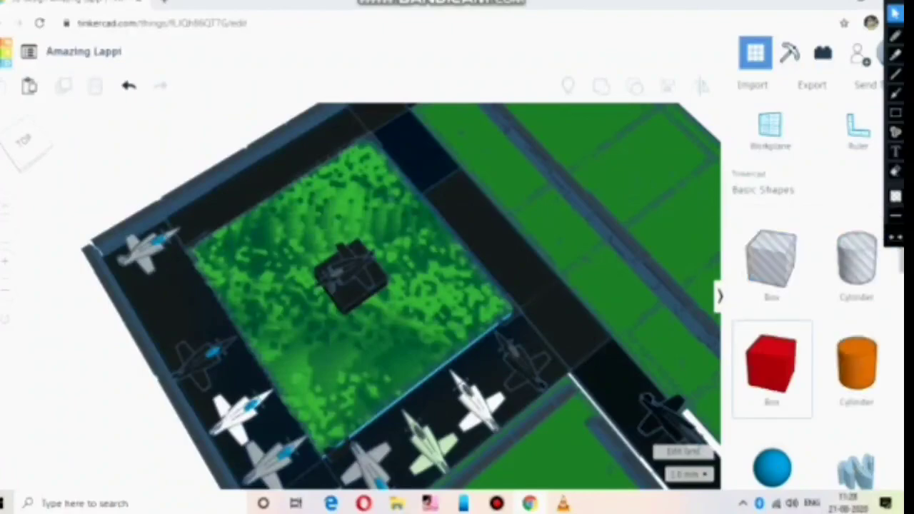
pyautogui.moveTo(429, 386); pyautogui.dragTo(223, 220, button='right')
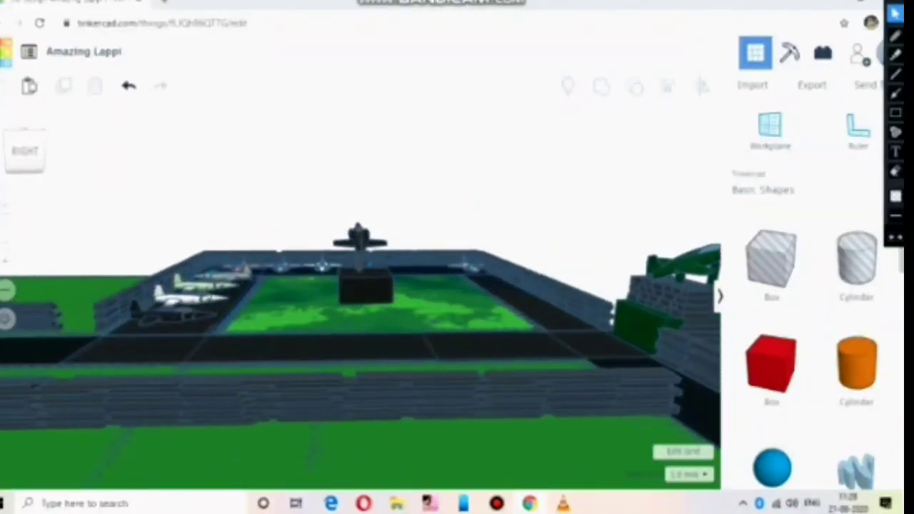